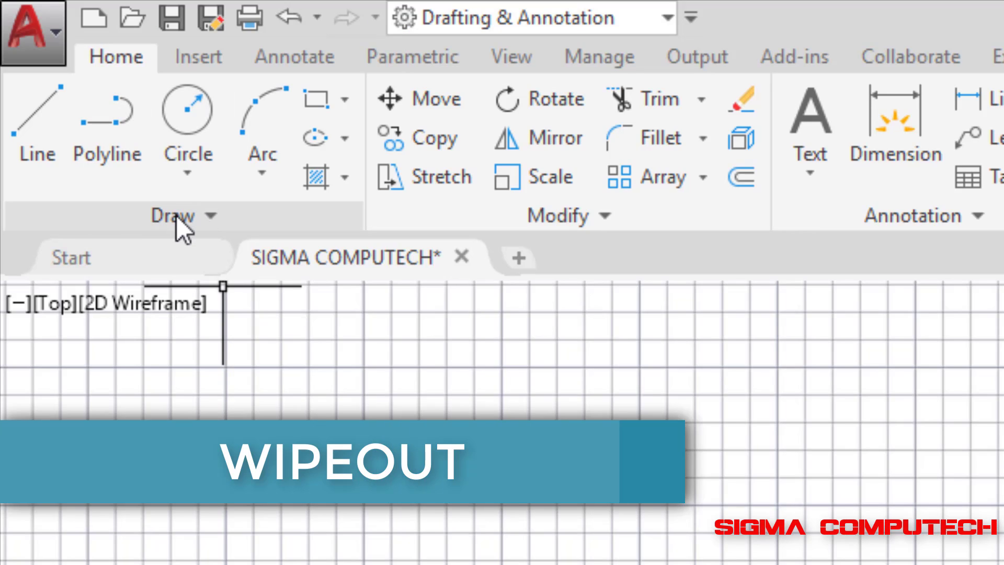
Draw a closed four-corner wipeout area on the grid below the WIPEOUT title.
click(177, 216)
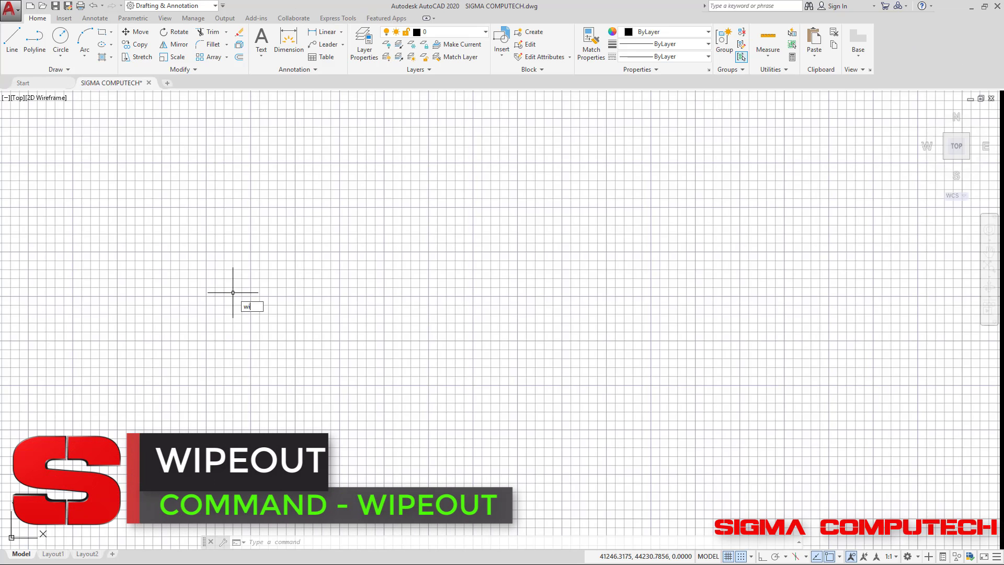
text(t)
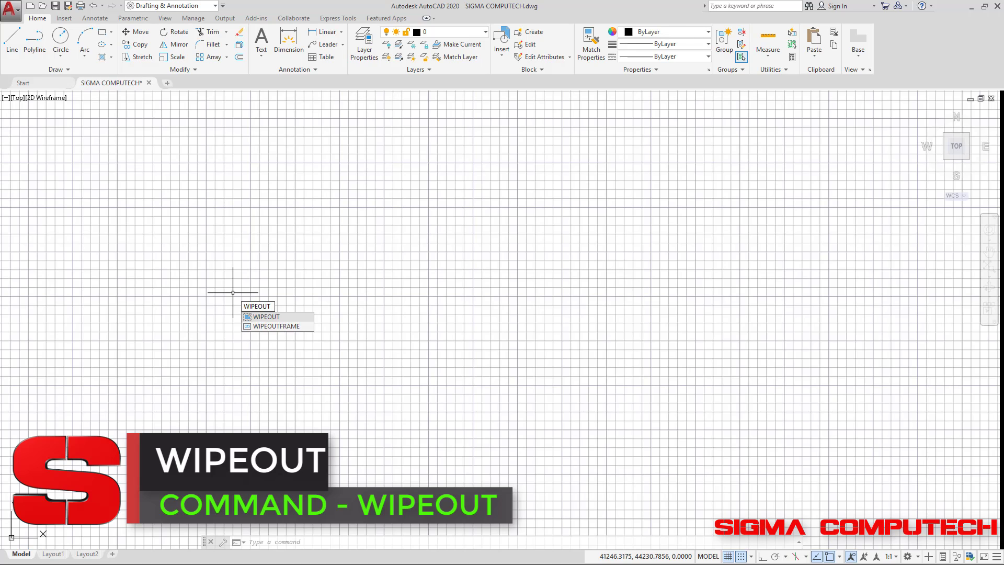
key(Return)
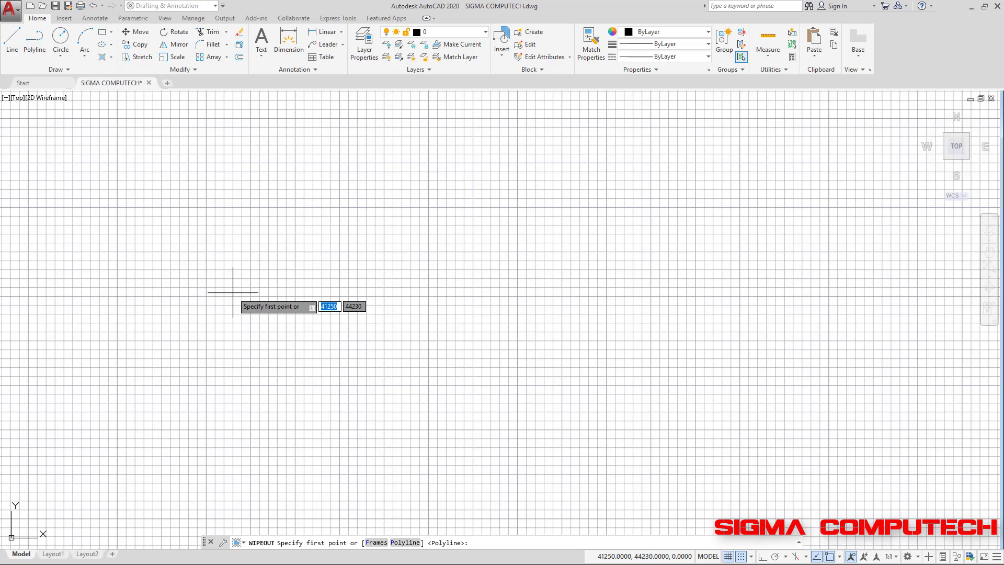
click(272, 222)
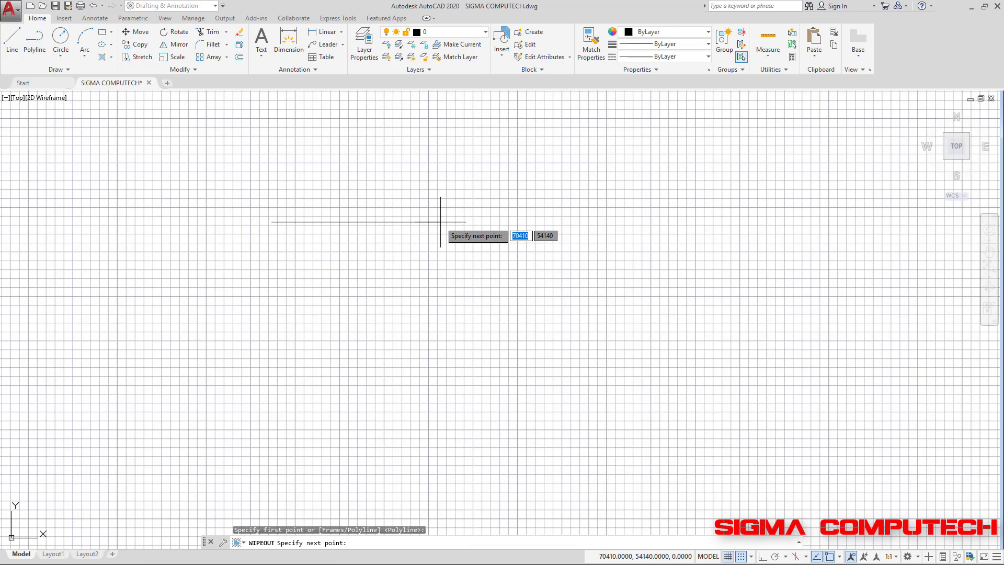
click(440, 222)
click(441, 352)
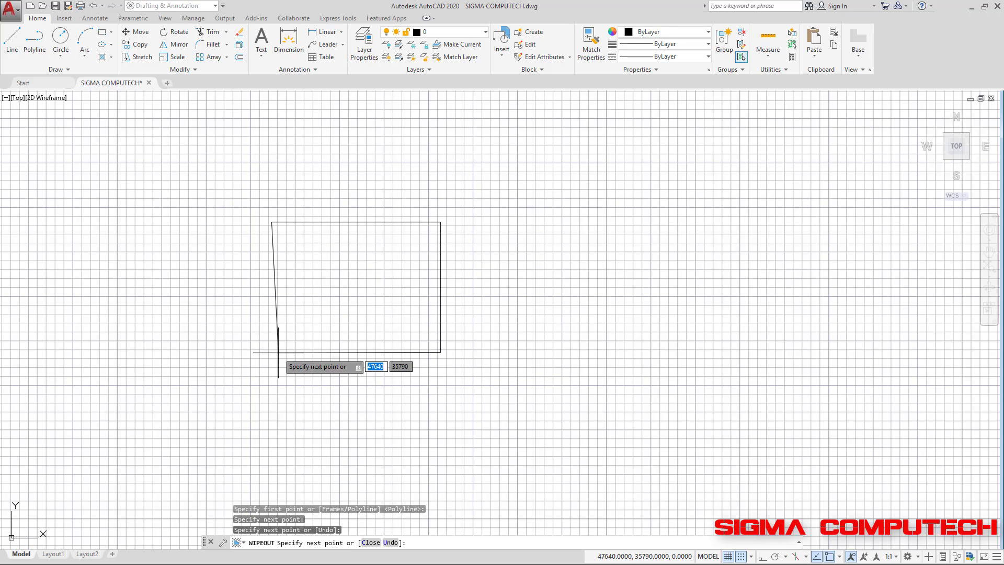
click(271, 348)
right_click(271, 349)
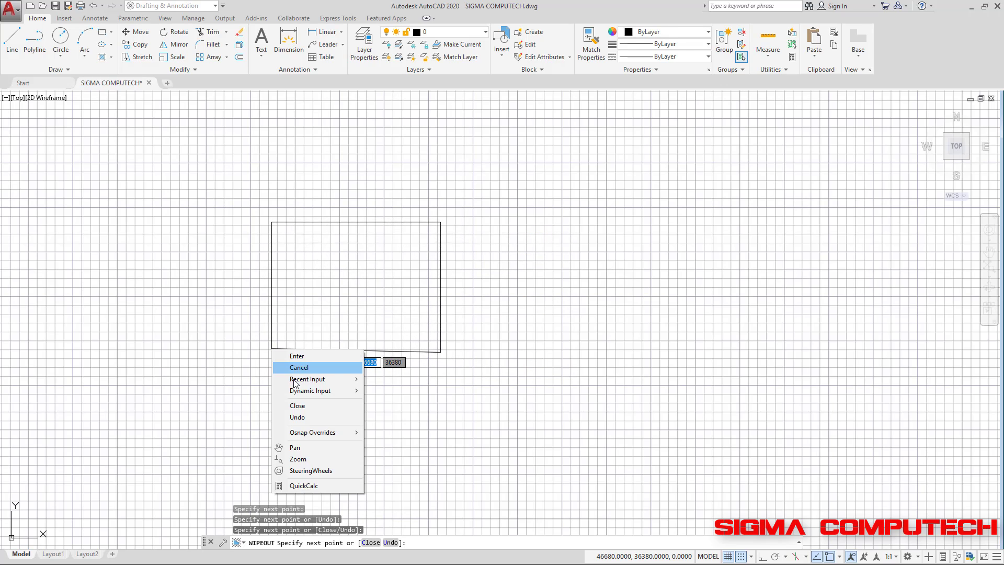
click(293, 407)
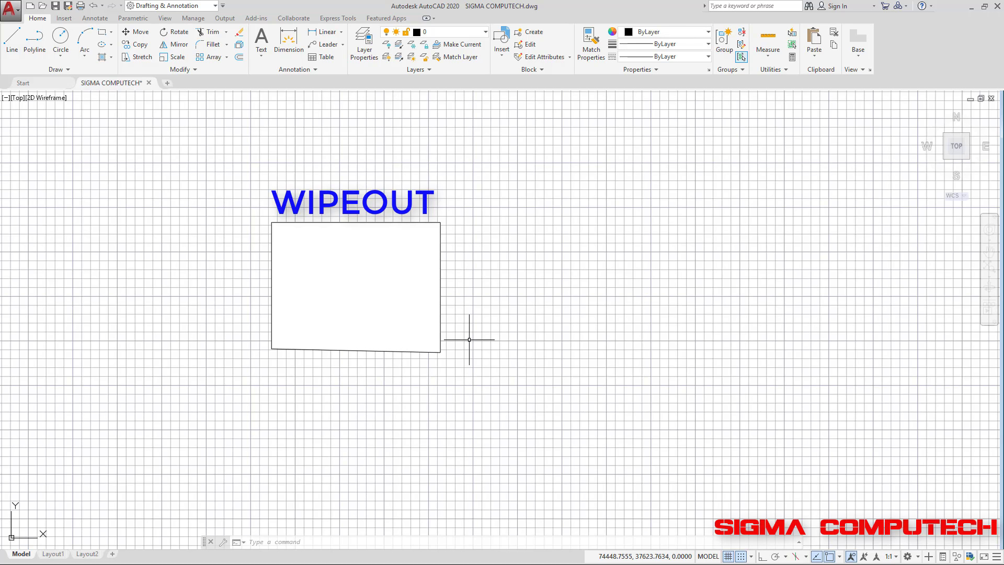
Delete the wipeout rectangle and turn off the grid with F7.
drag(469, 339, 233, 197)
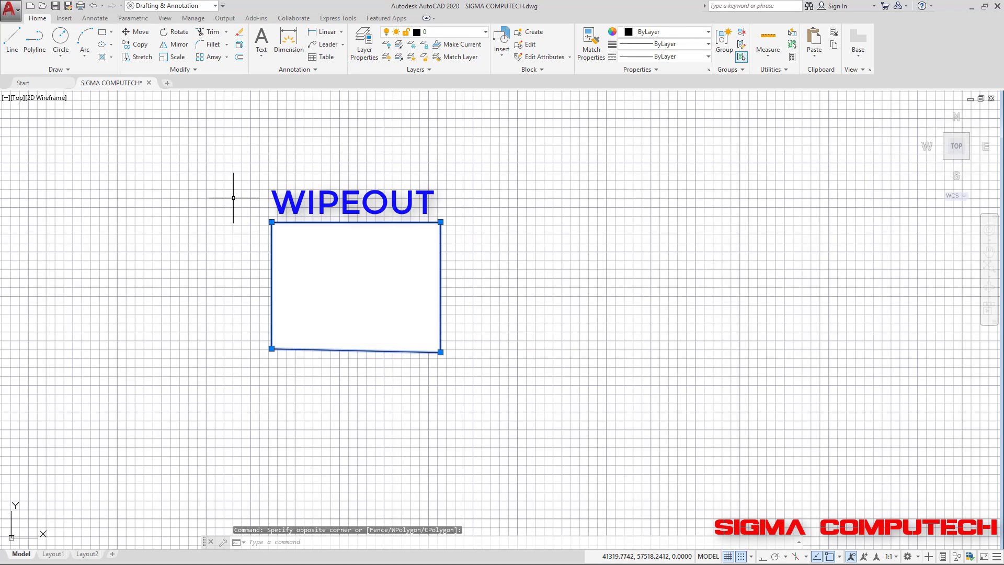
key(Delete)
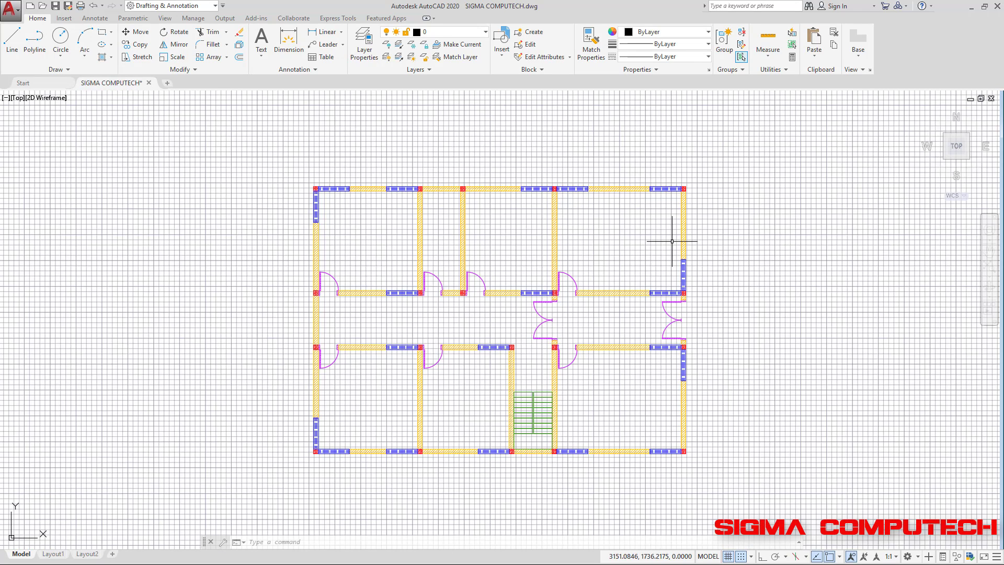
key(F7)
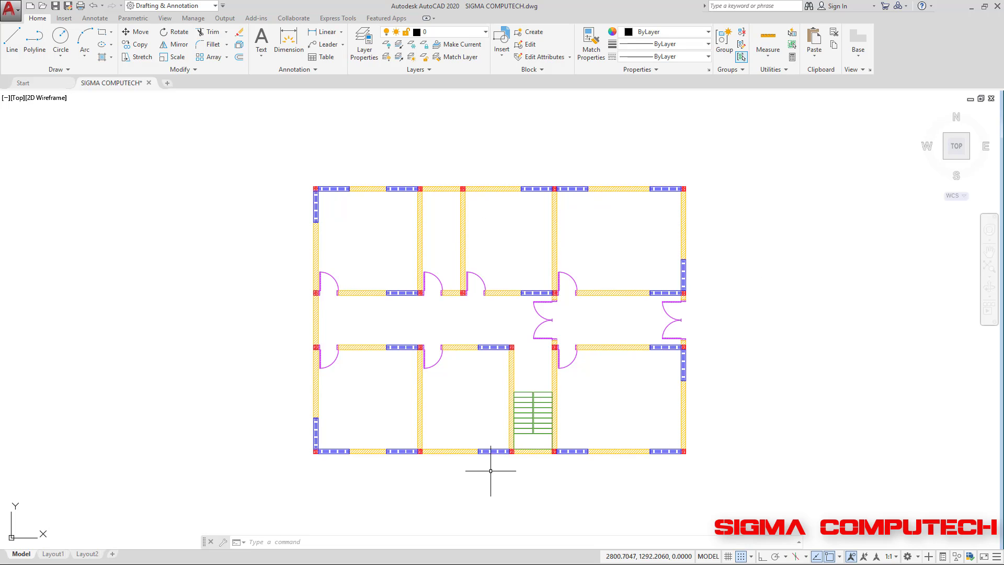
Window-select the whole floor plan and hide it with Isolate Objects > Hide Objects.
click(739, 502)
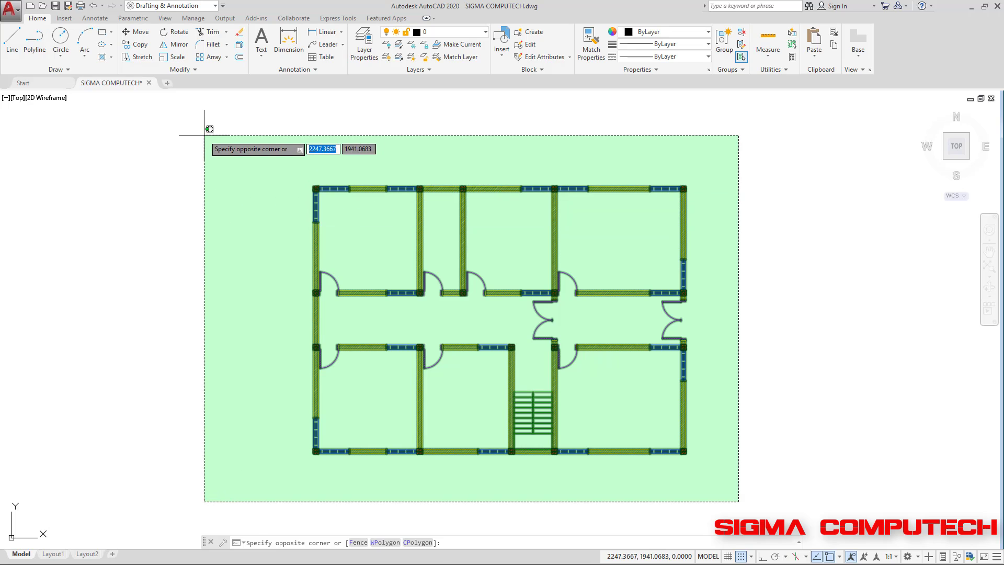
click(204, 135)
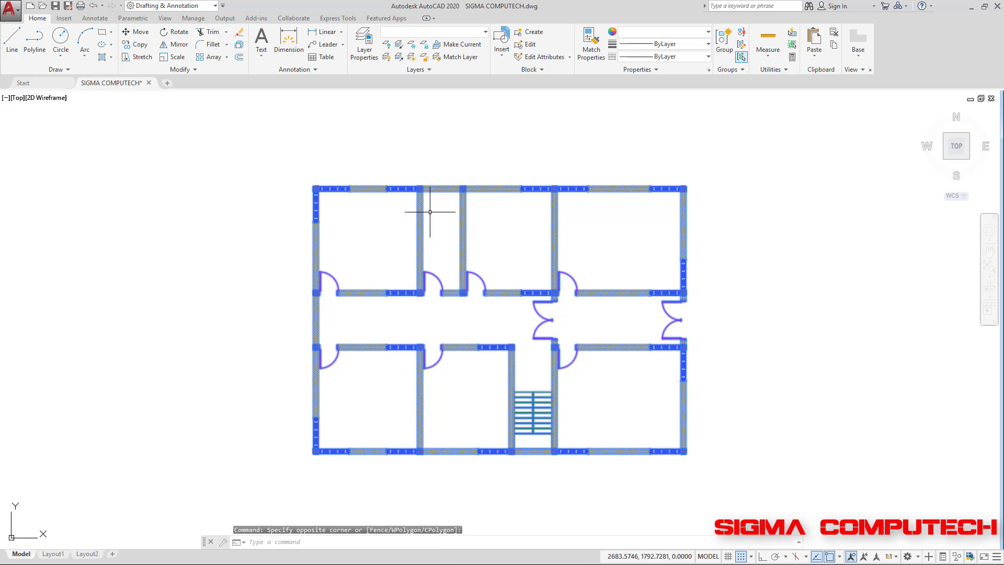
click(958, 558)
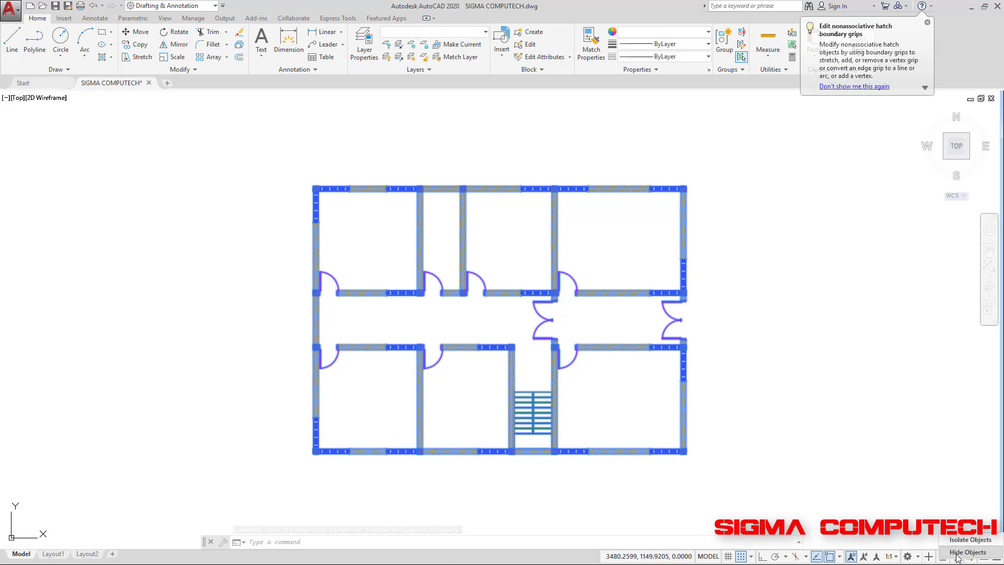
click(962, 553)
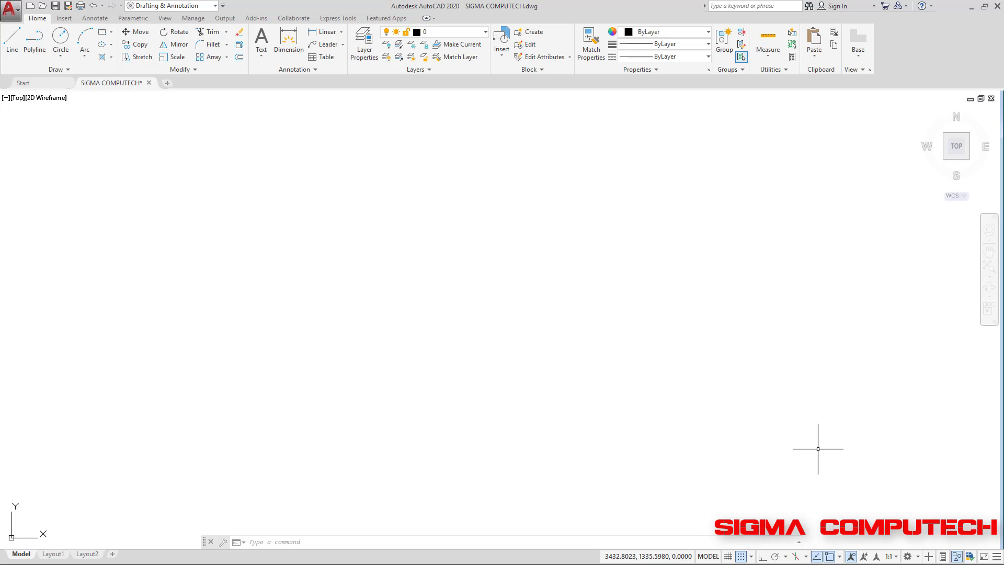
click(957, 557)
Unhide the floor plan and draw a tall four-point wipeout over its two left-hand rooms.
click(963, 544)
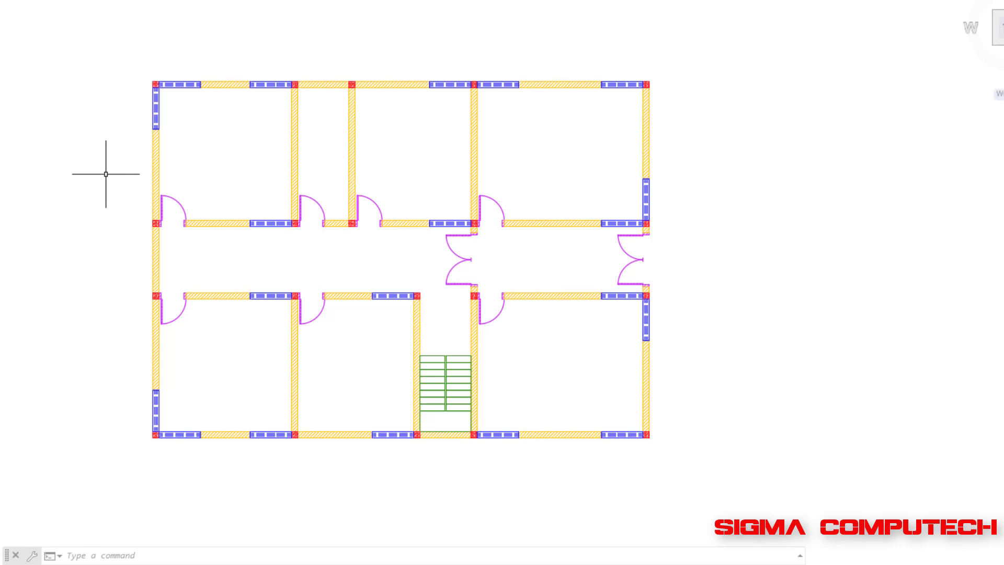
text(ipeout)
key(Return)
click(99, 55)
click(326, 55)
click(326, 463)
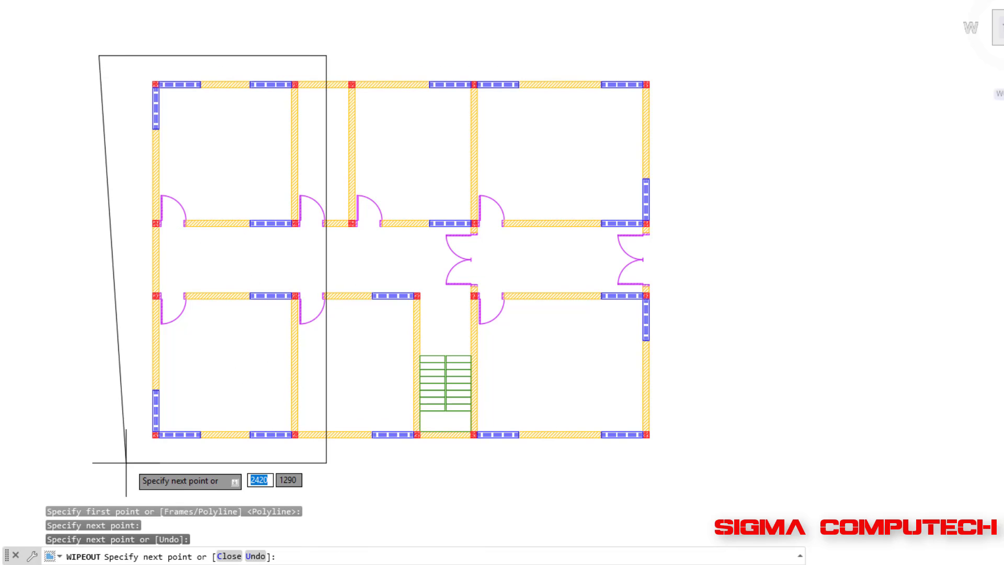
click(105, 463)
key(Return)
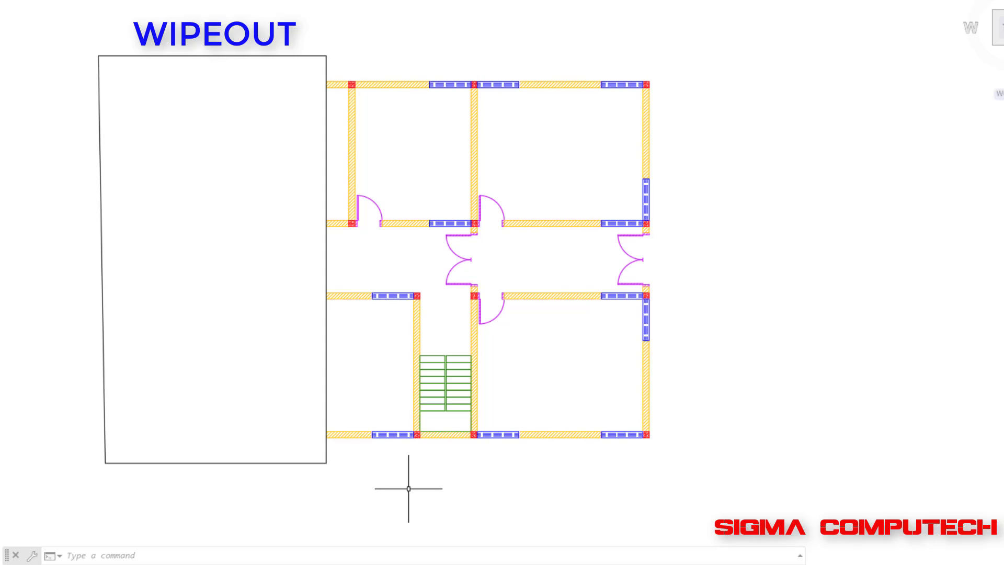
Set the WIPEOUT Frames option to OFF to hide the mask's outline.
text(peo)
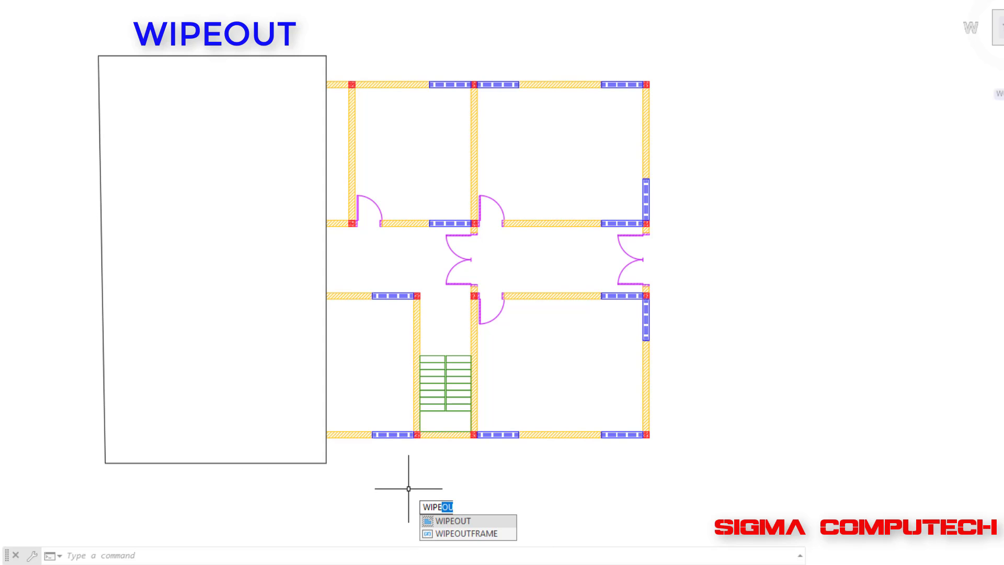
key(Return)
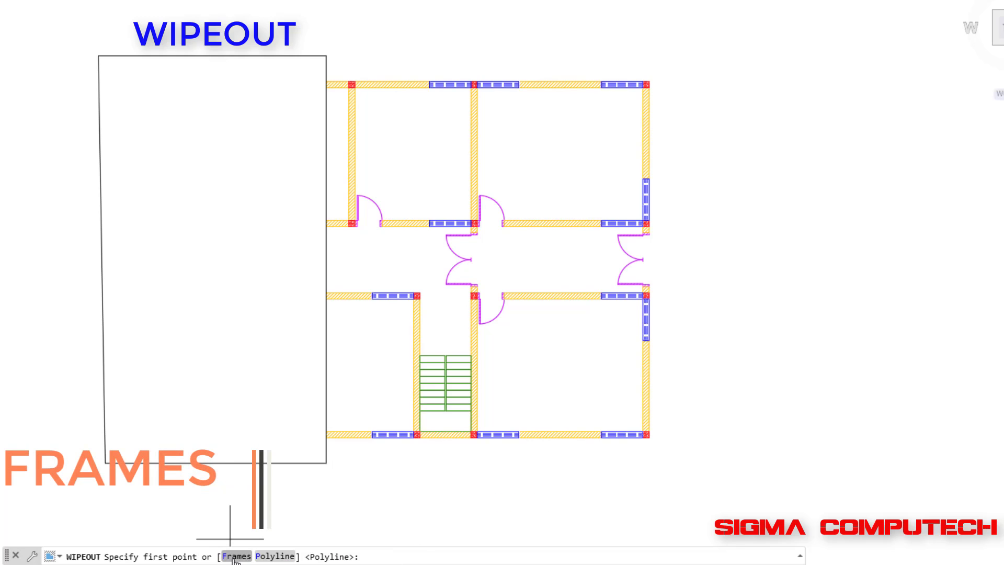
right_click(372, 492)
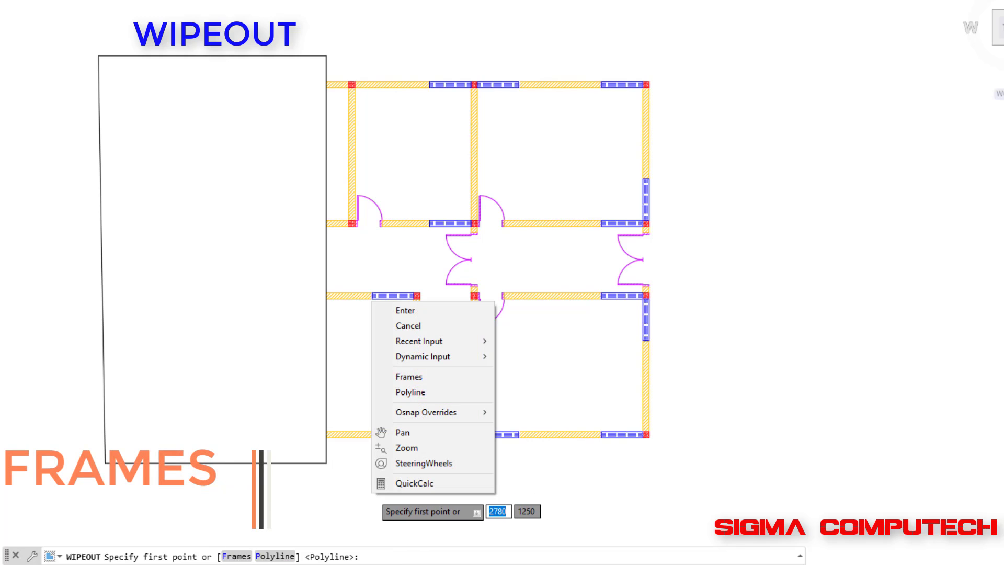
click(410, 377)
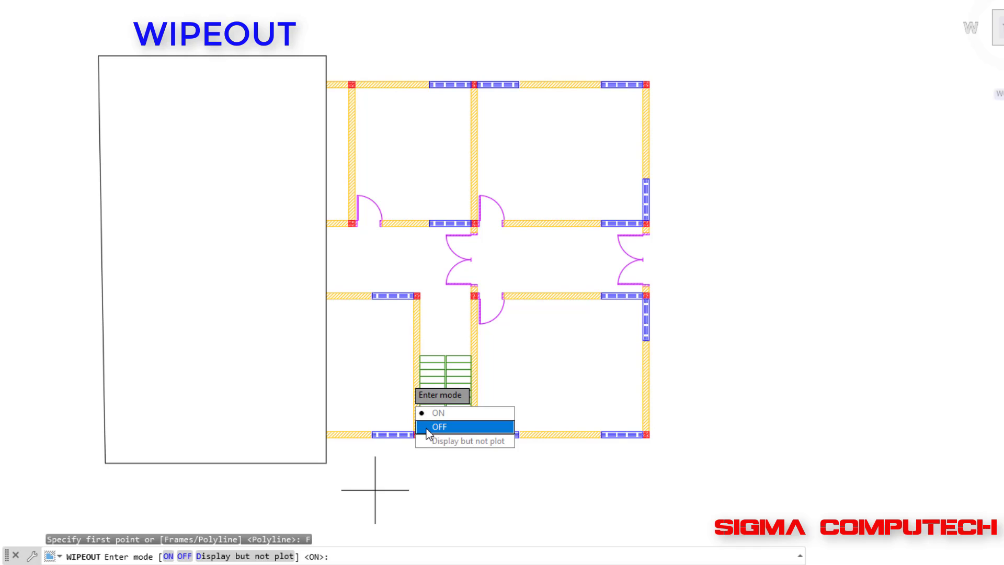
click(439, 427)
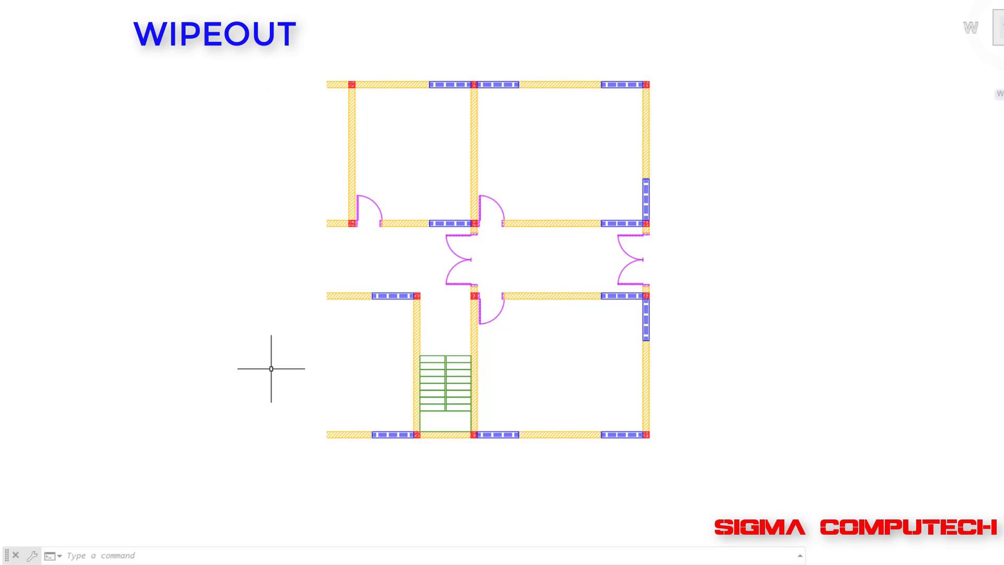
Set the WIPEOUT Frames option back to ON so the tall mask's outline reappears.
text(p)
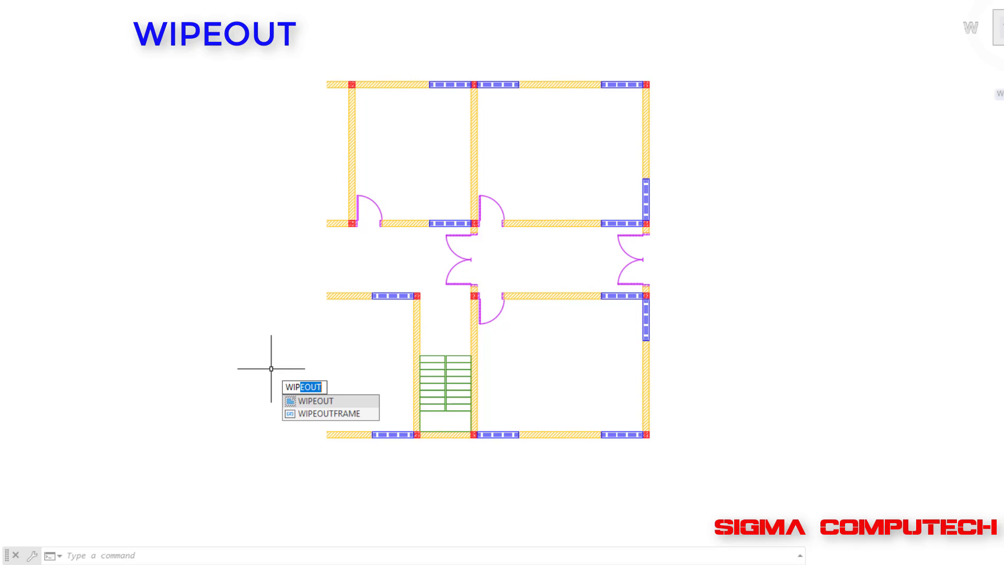
text(EOUT)
key(Return)
right_click(271, 368)
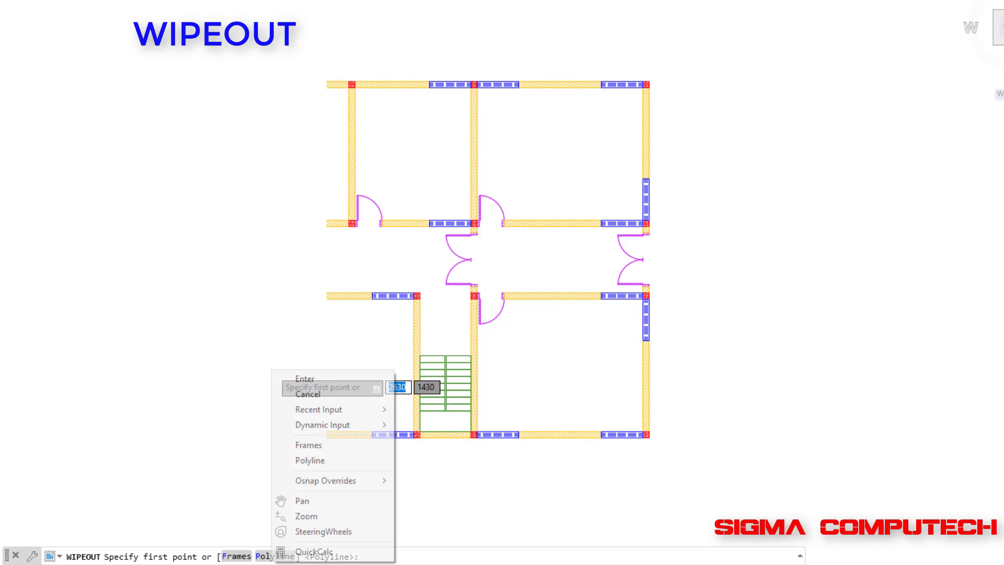
click(312, 445)
click(365, 480)
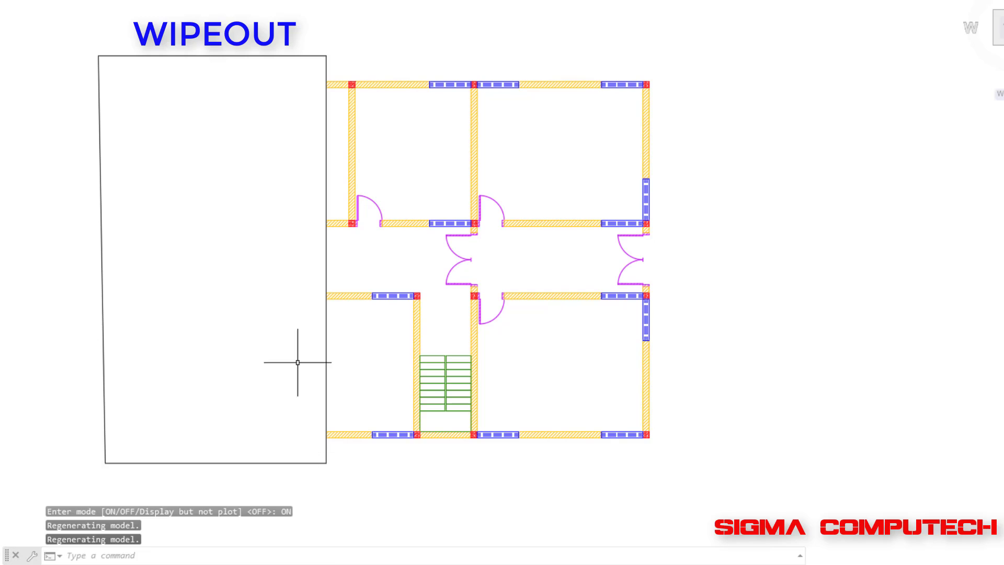
click(373, 480)
Select the tall wipeout beside the plan and delete it.
click(290, 460)
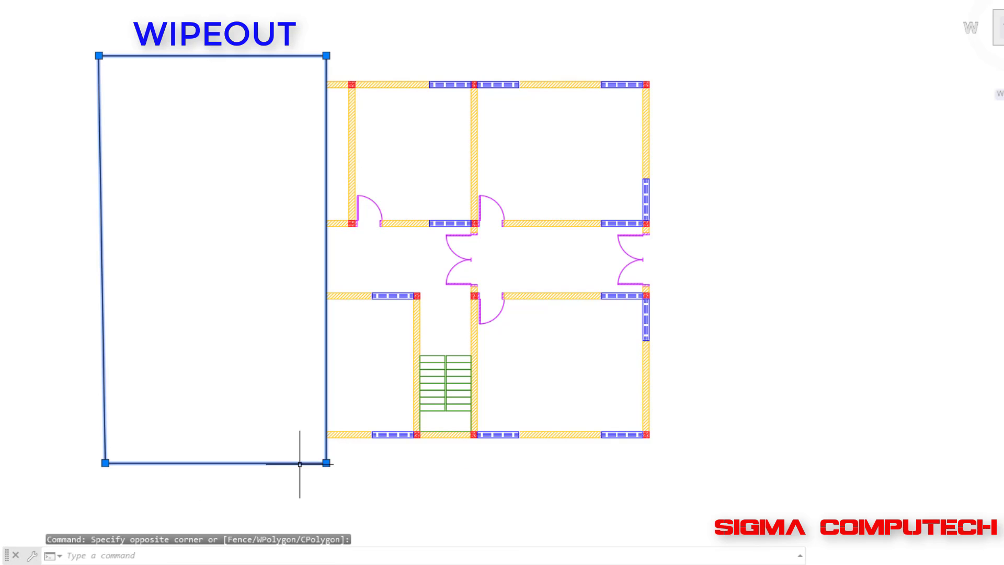
key(Delete)
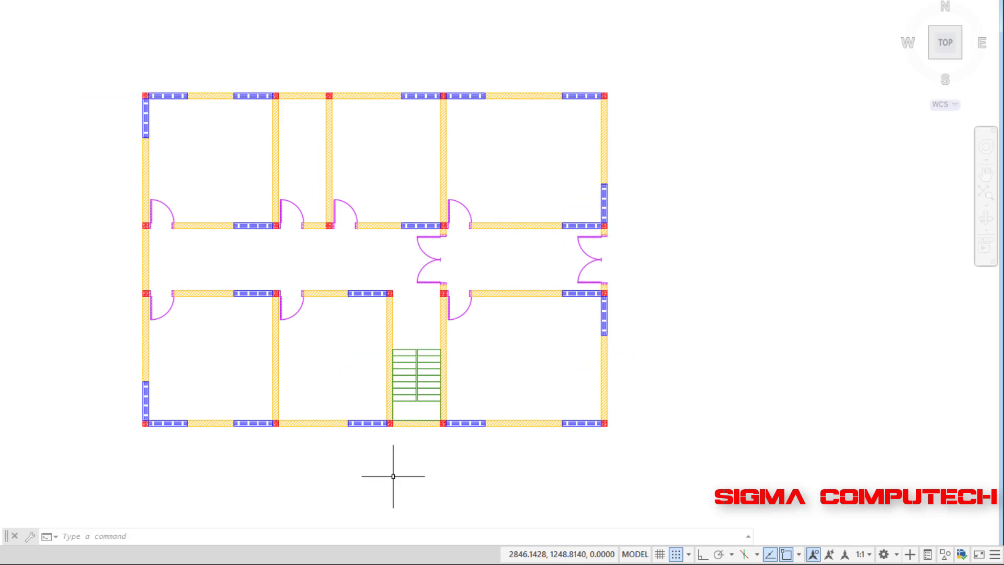
Draw a rectangle with RECTANG enclosing the top-left room.
text(RECTANG)
key(Return)
click(131, 75)
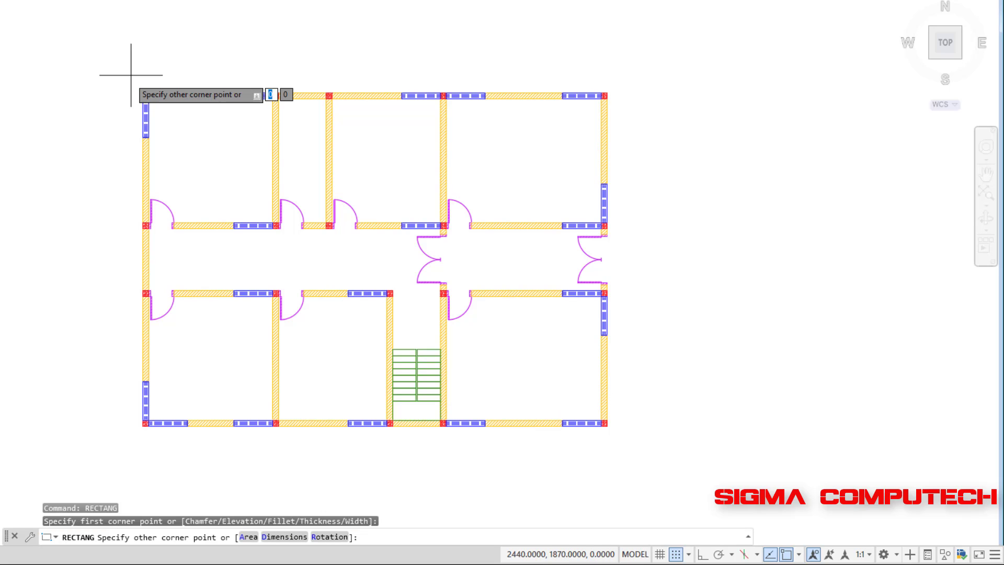
click(286, 243)
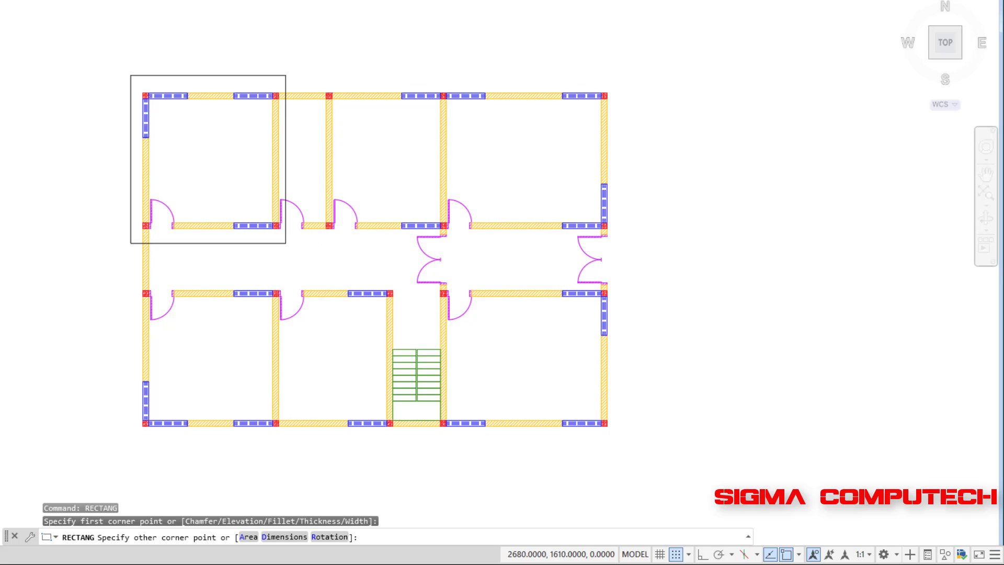
click(188, 242)
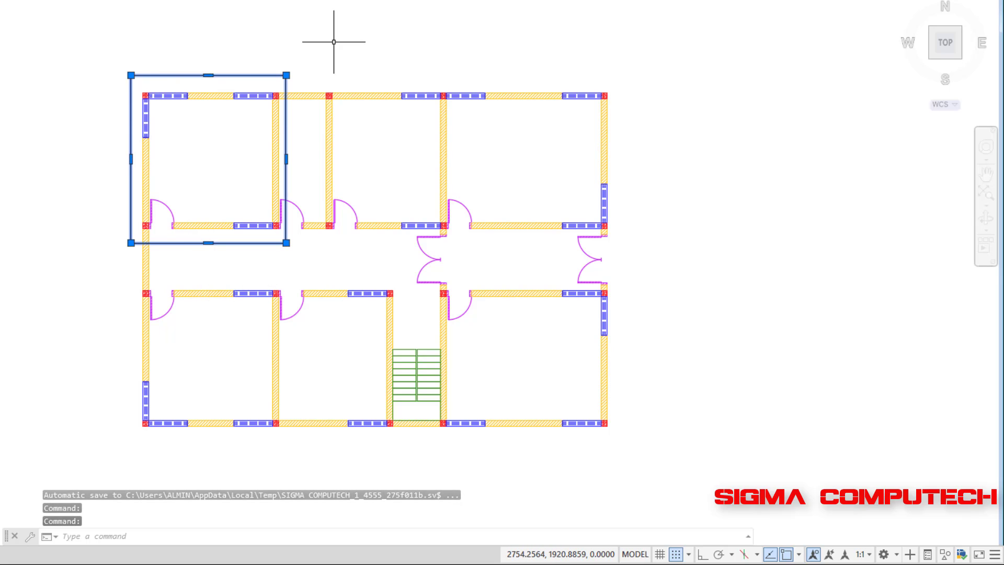
Convert the rectangle into a wipeout via the Polyline option, answering No to erase polyline.
text(w)
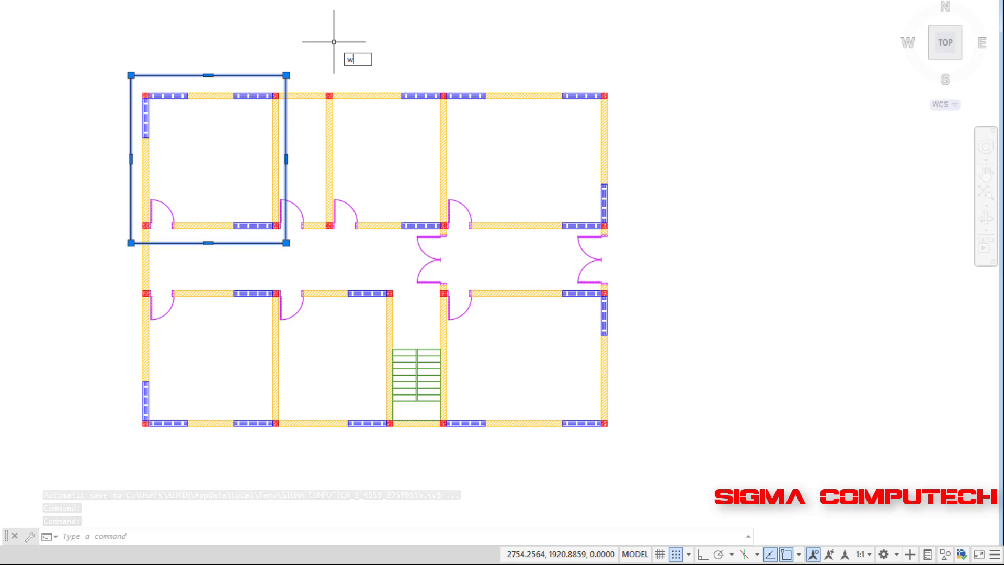
text(ipeout)
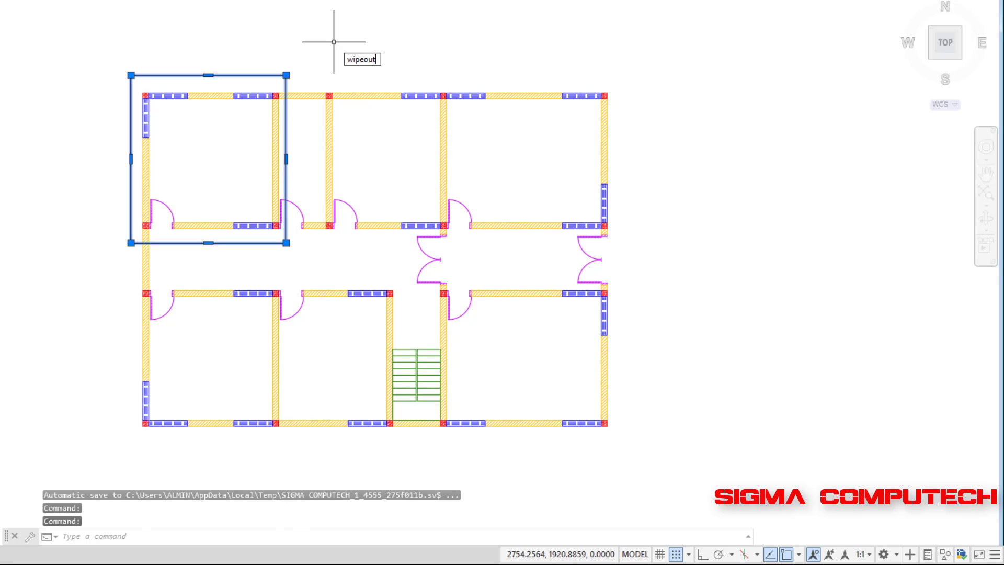
key(Return)
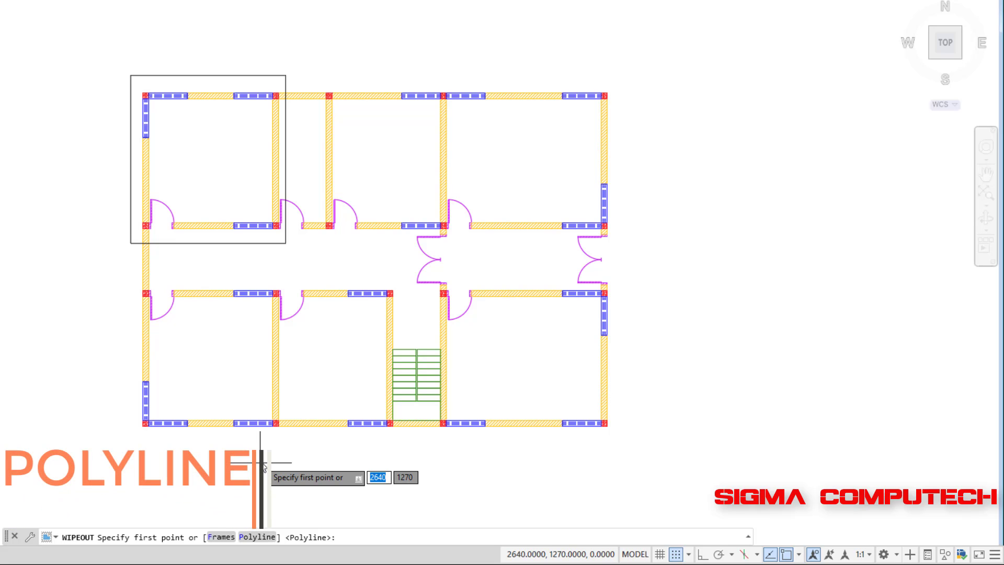
right_click(260, 462)
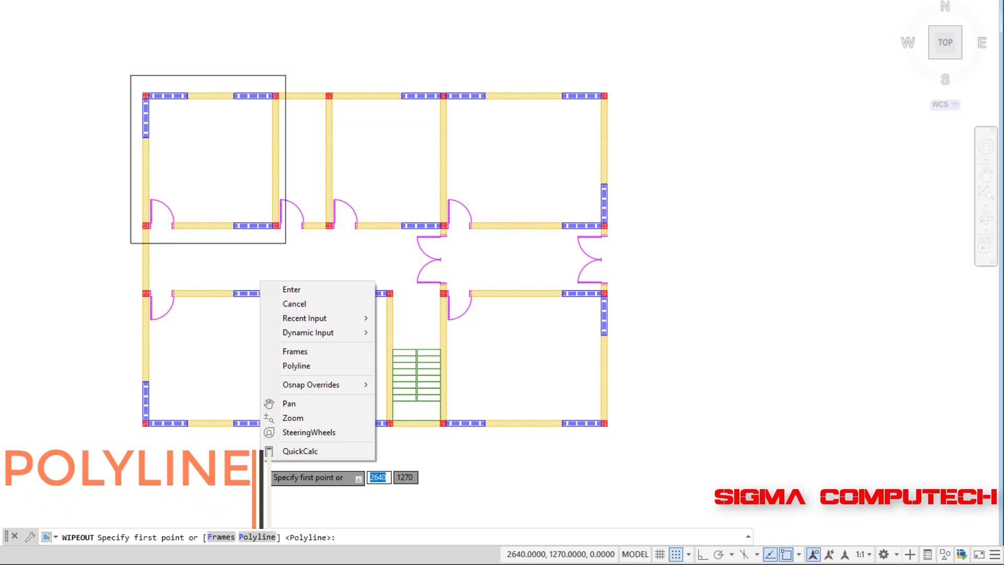
click(296, 366)
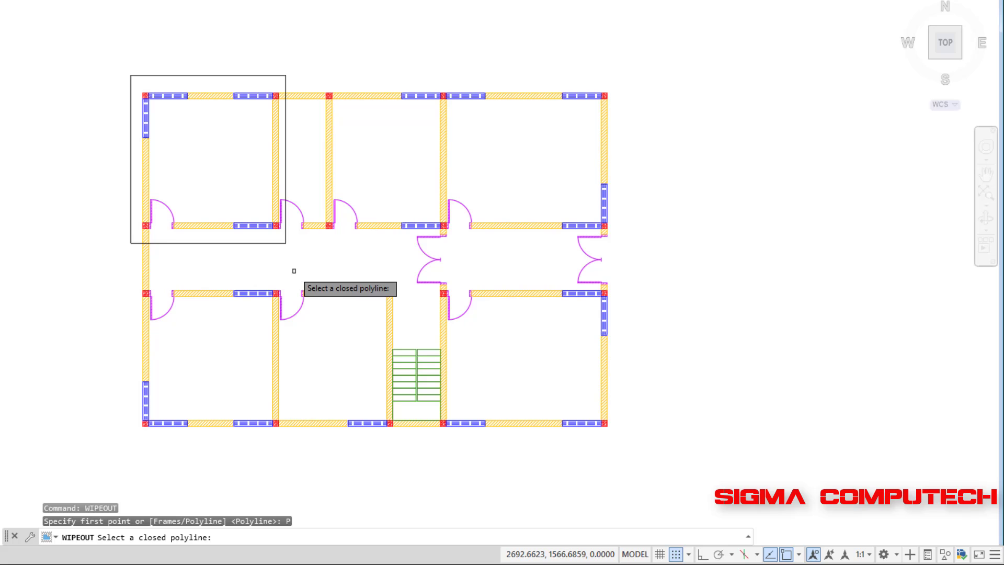
click(277, 243)
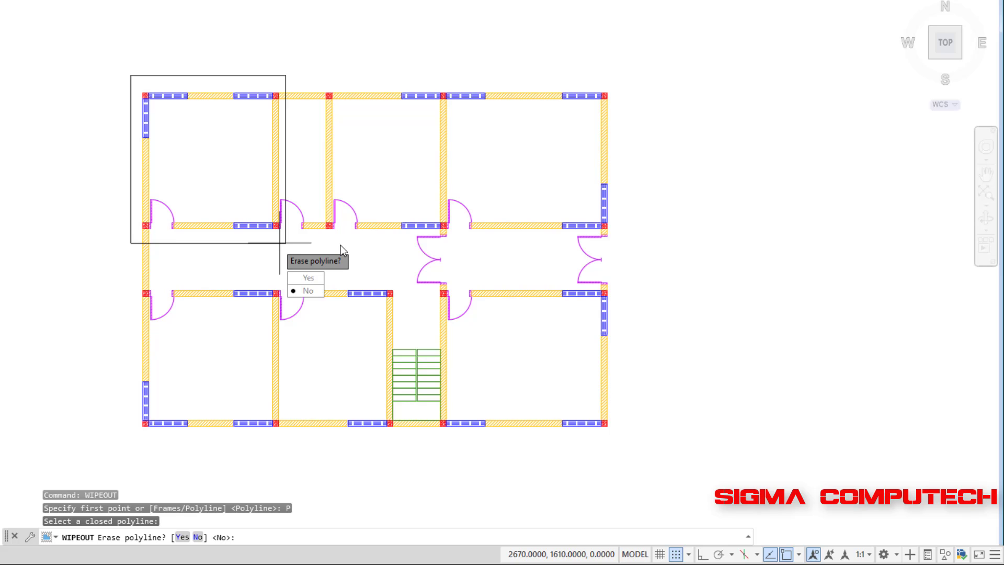
click(312, 291)
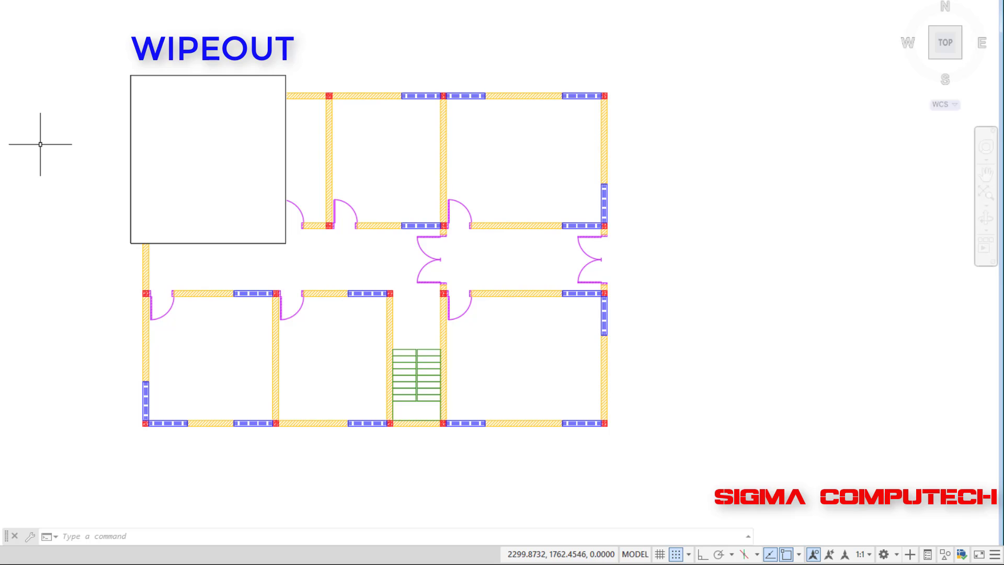
click(140, 74)
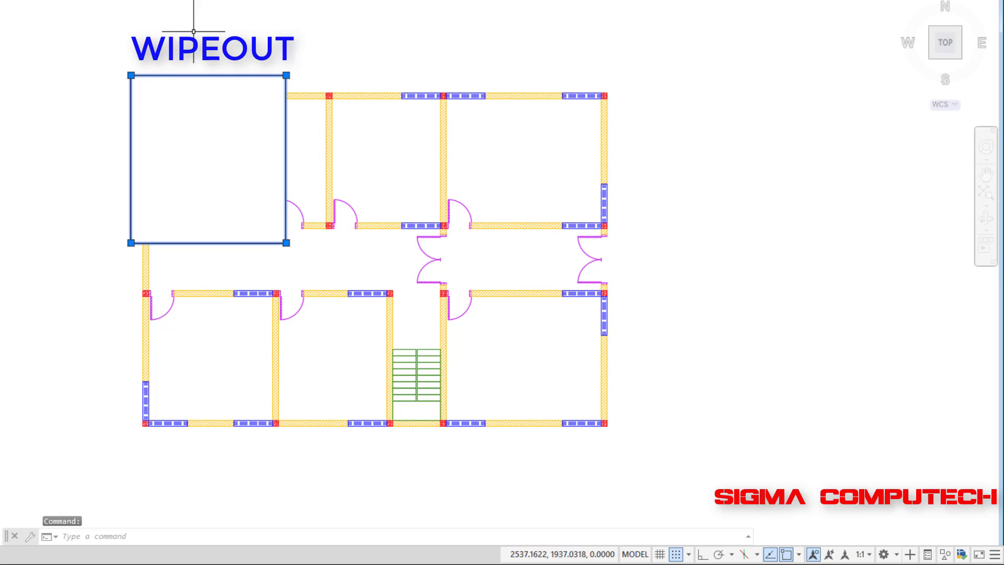
click(945, 554)
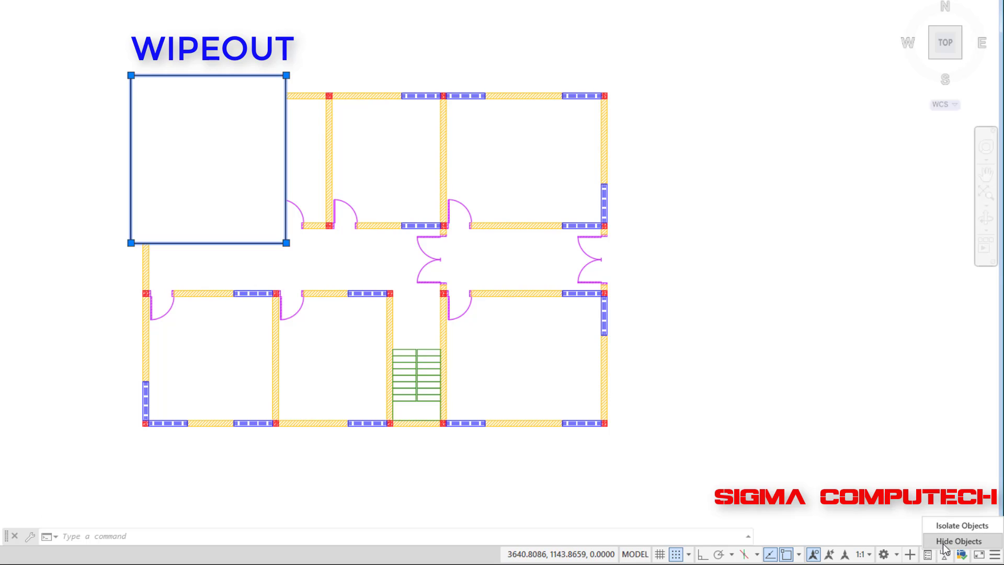
click(945, 542)
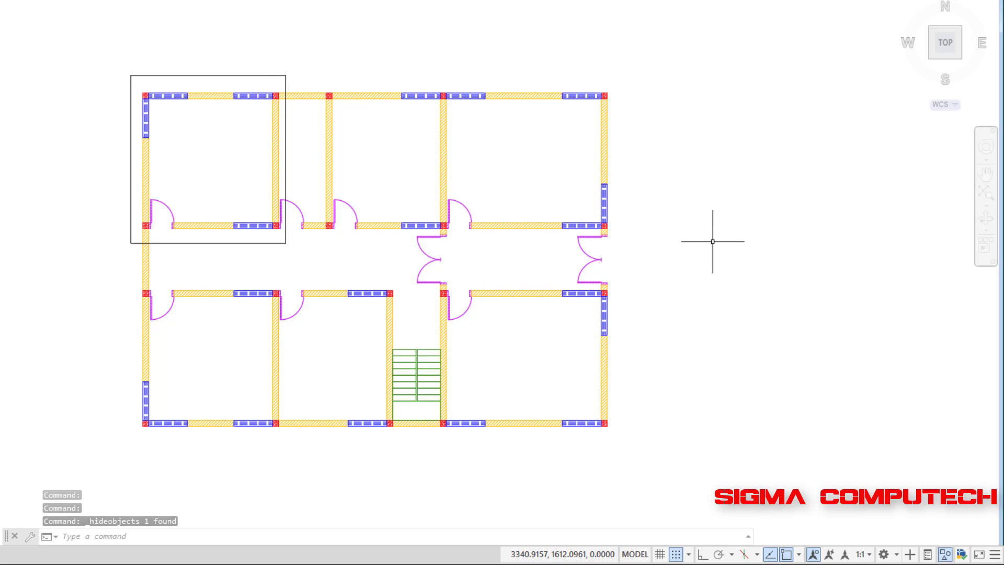
click(275, 75)
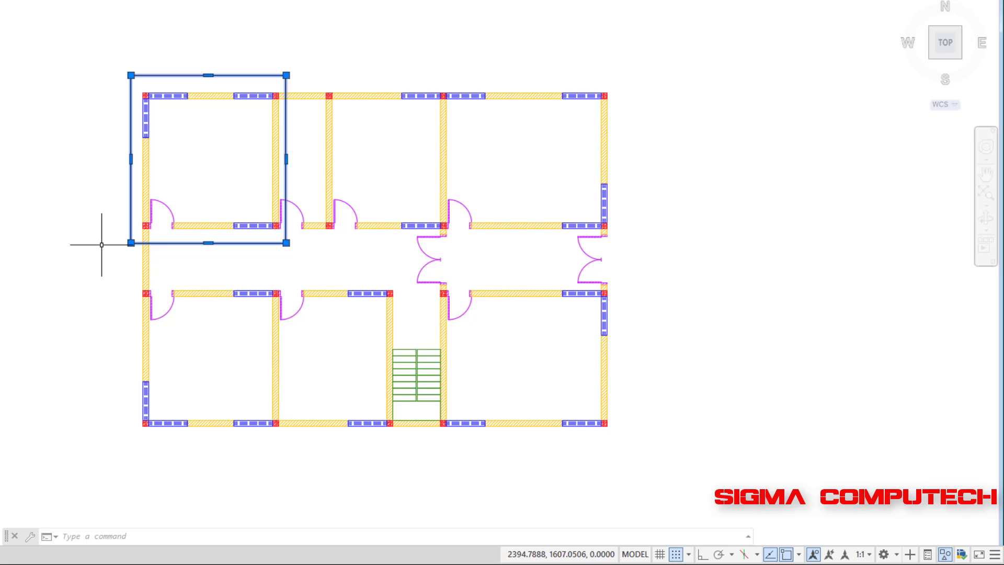
key(Escape)
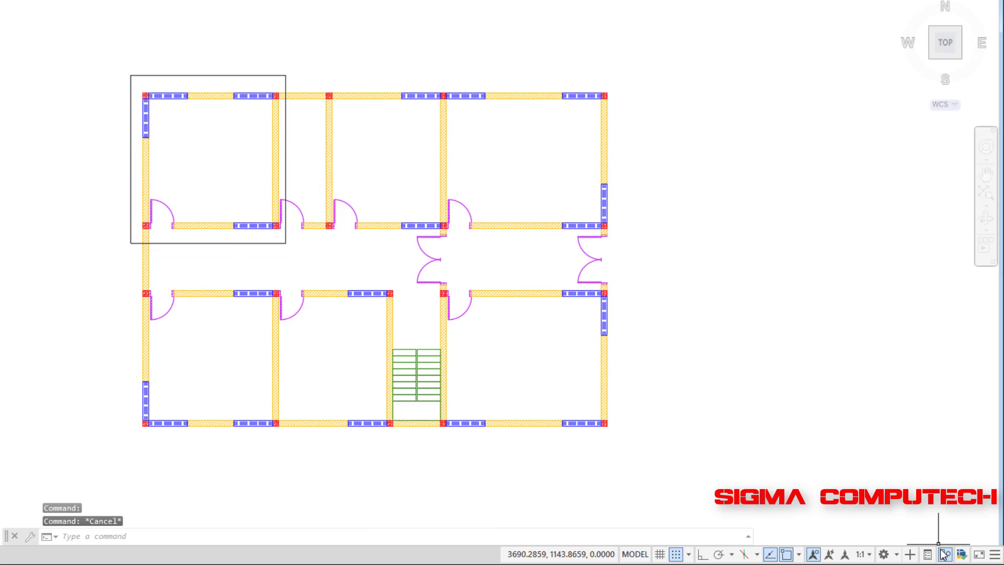
click(961, 554)
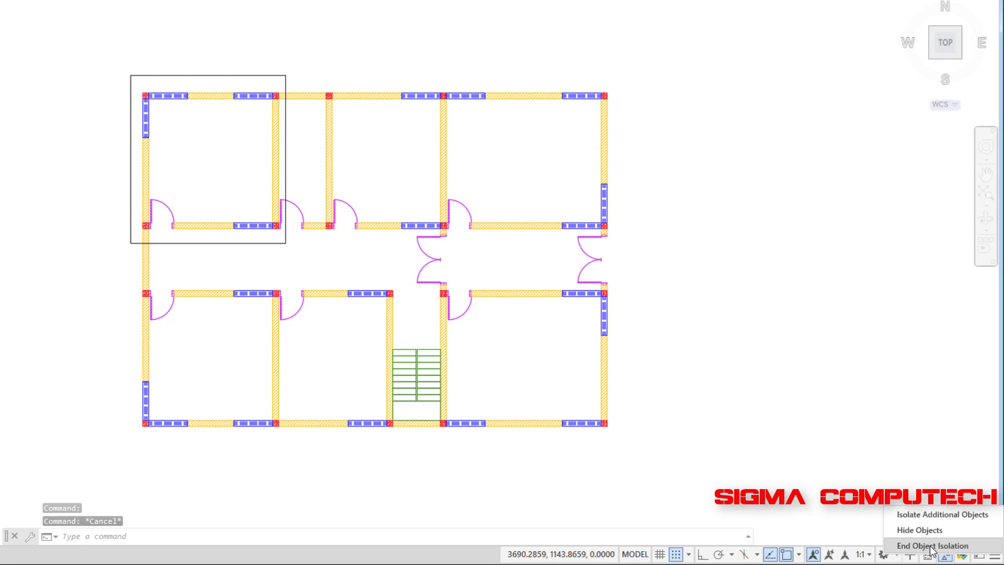
click(932, 545)
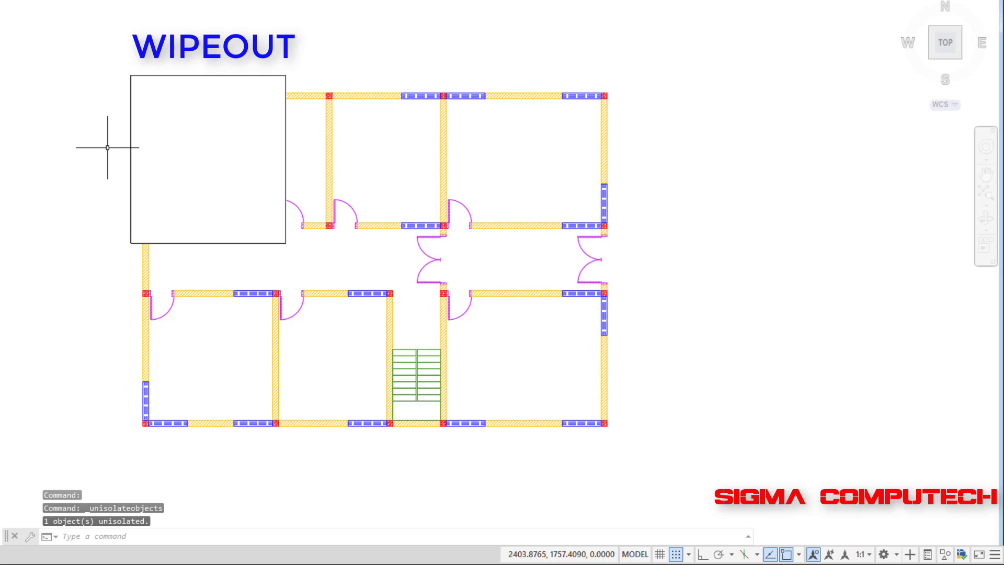
click(133, 75)
Delete the old wipeout and rebuild it from the rectangle, answering Yes to erase polyline.
click(133, 76)
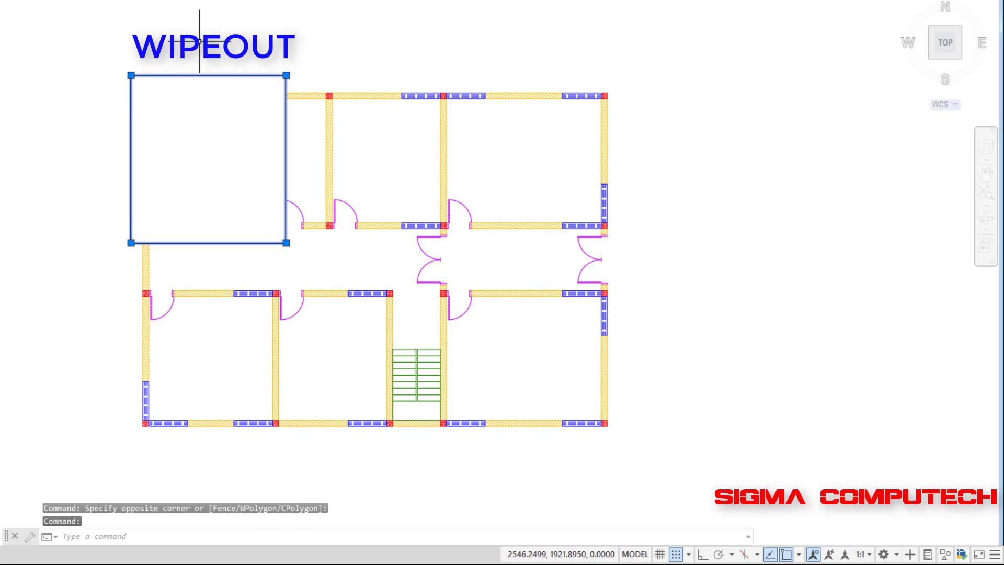
key(Delete)
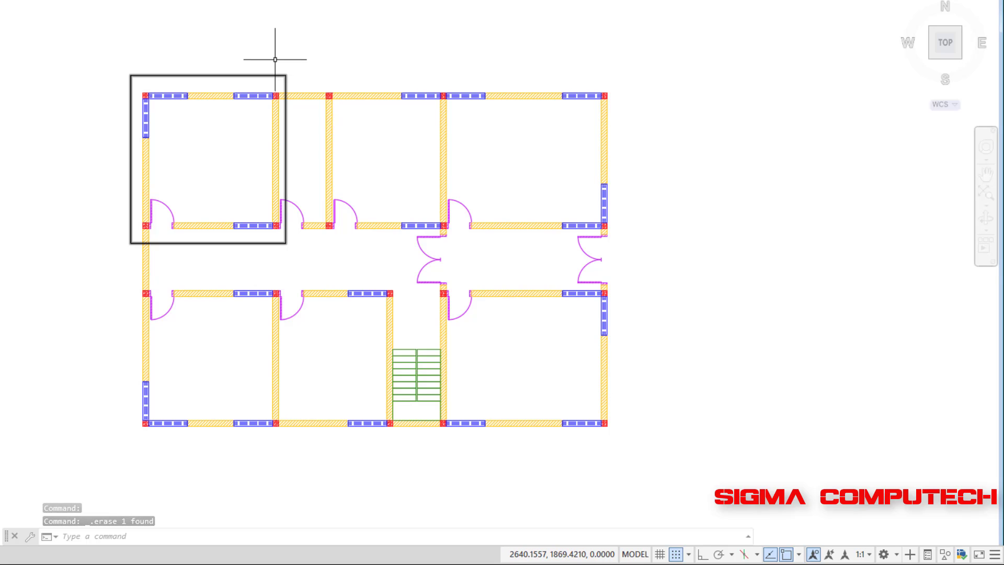
text(WIp)
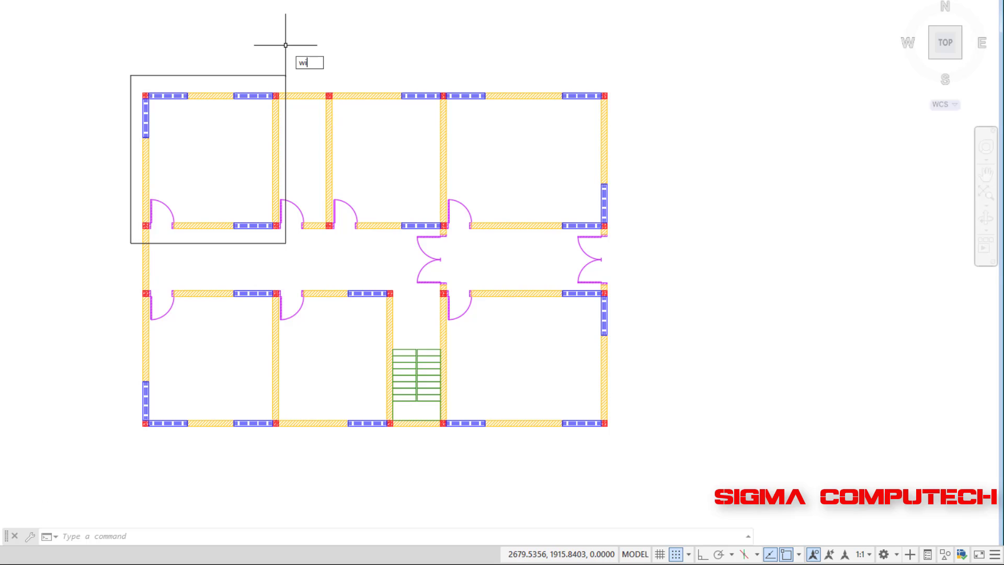
text(eout)
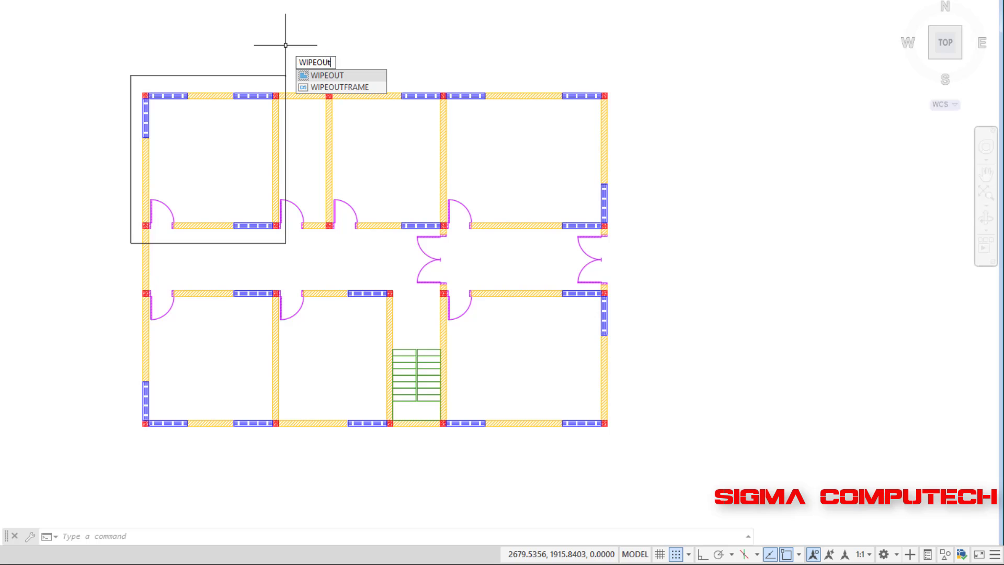
key(Return)
right_click(286, 45)
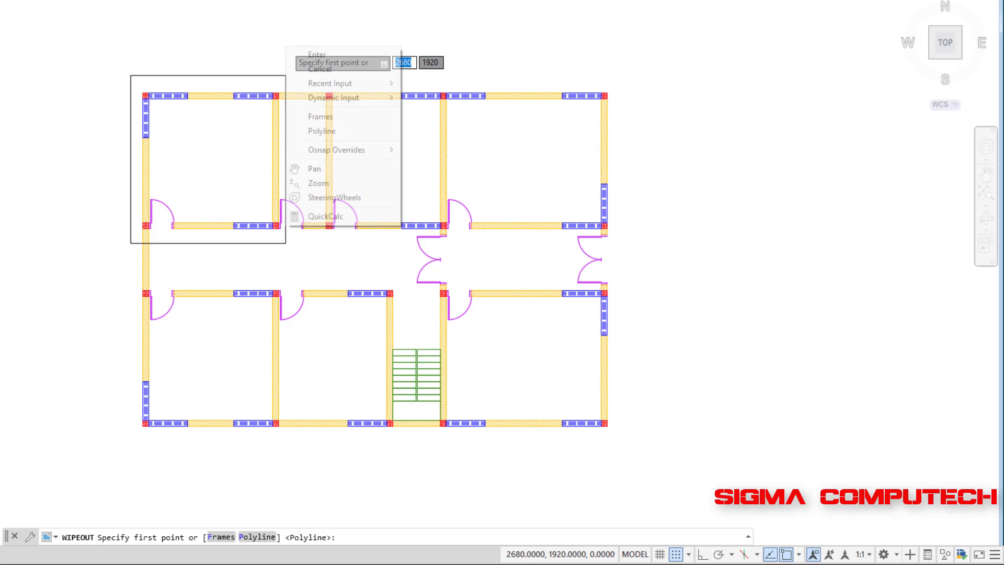
click(335, 135)
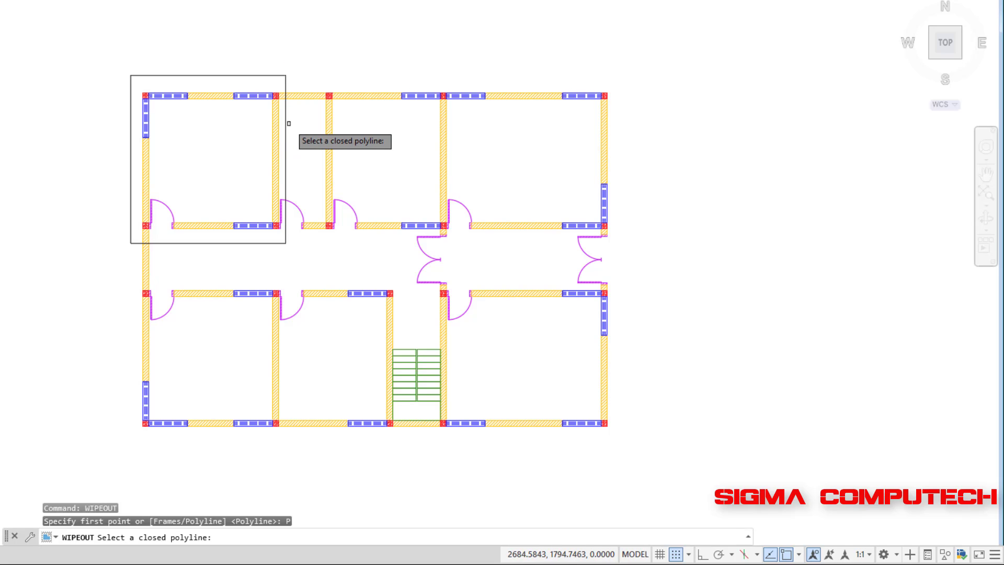
click(286, 122)
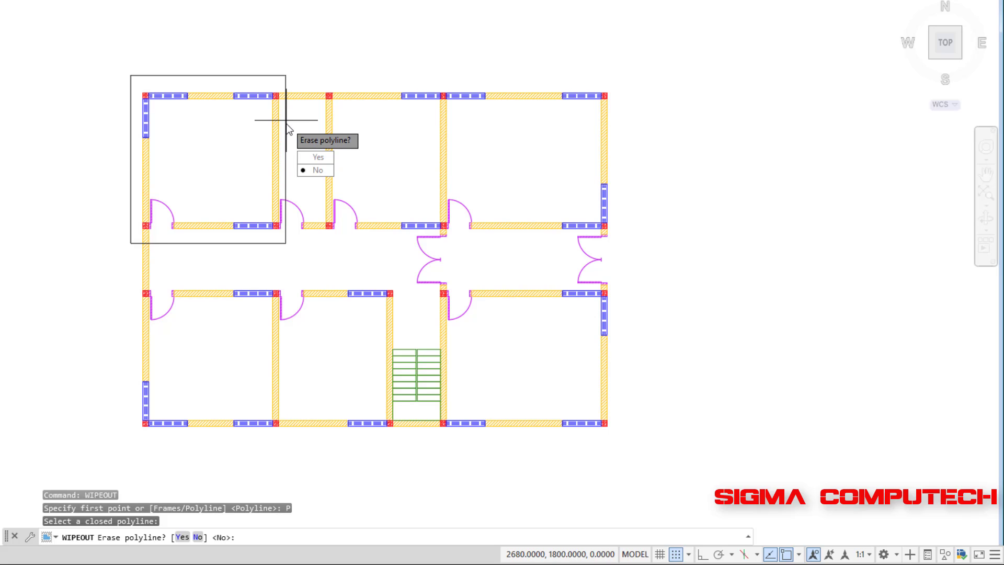
click(316, 157)
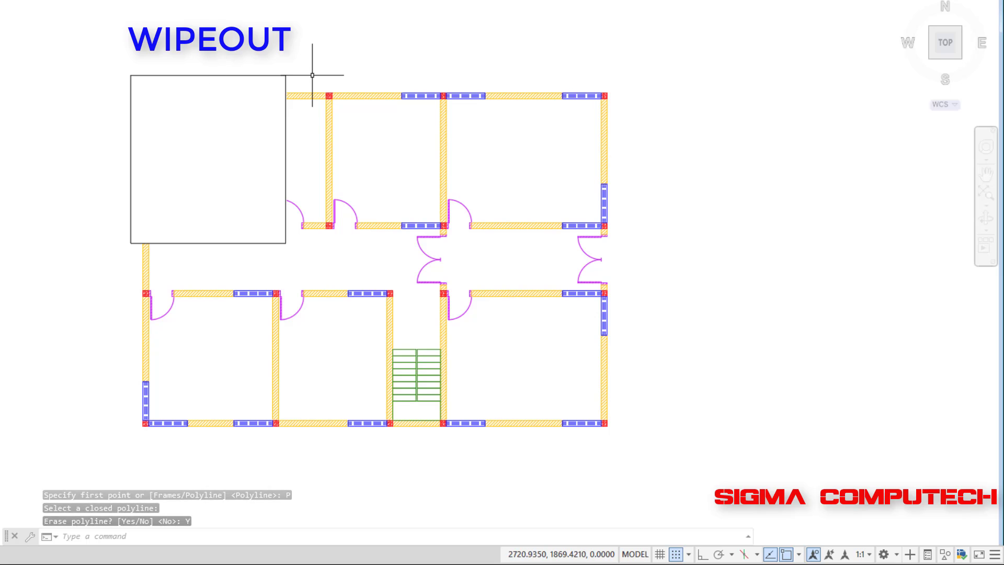
click(265, 76)
click(945, 554)
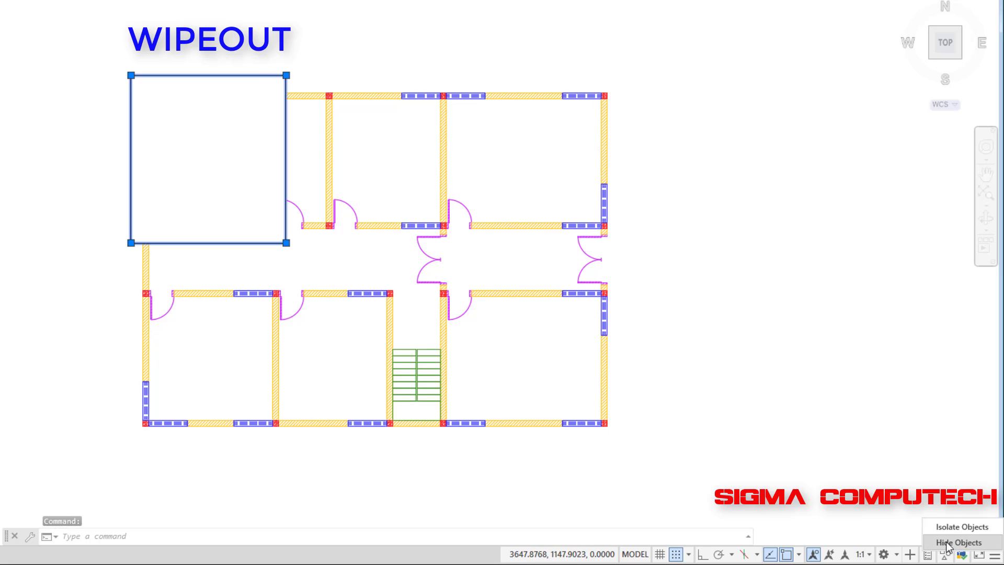
click(946, 544)
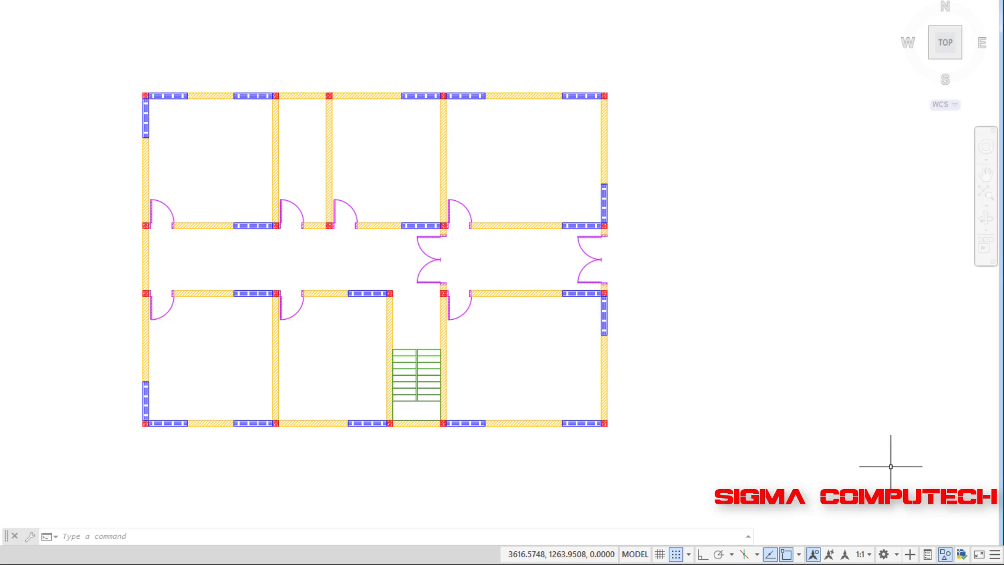
click(945, 555)
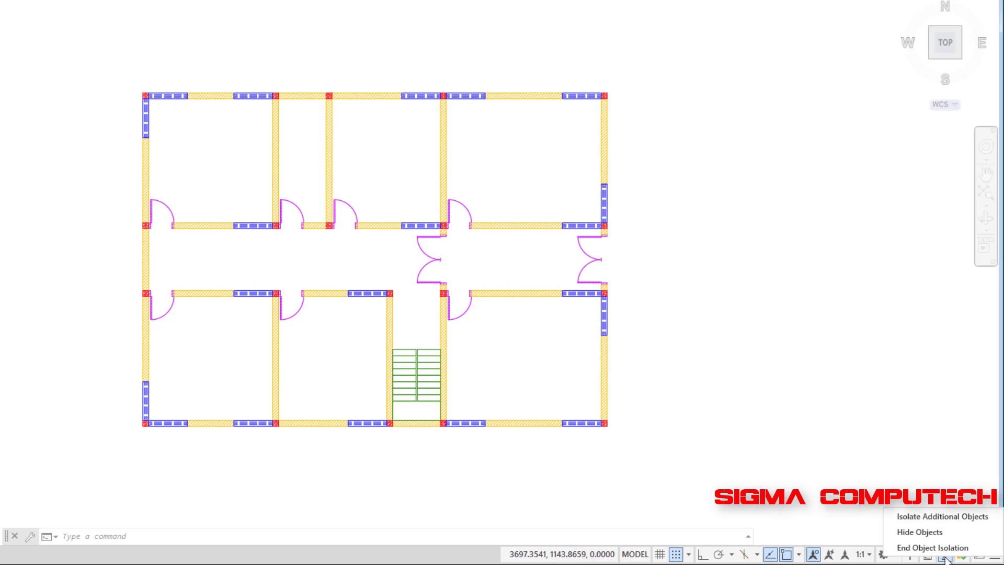
click(925, 545)
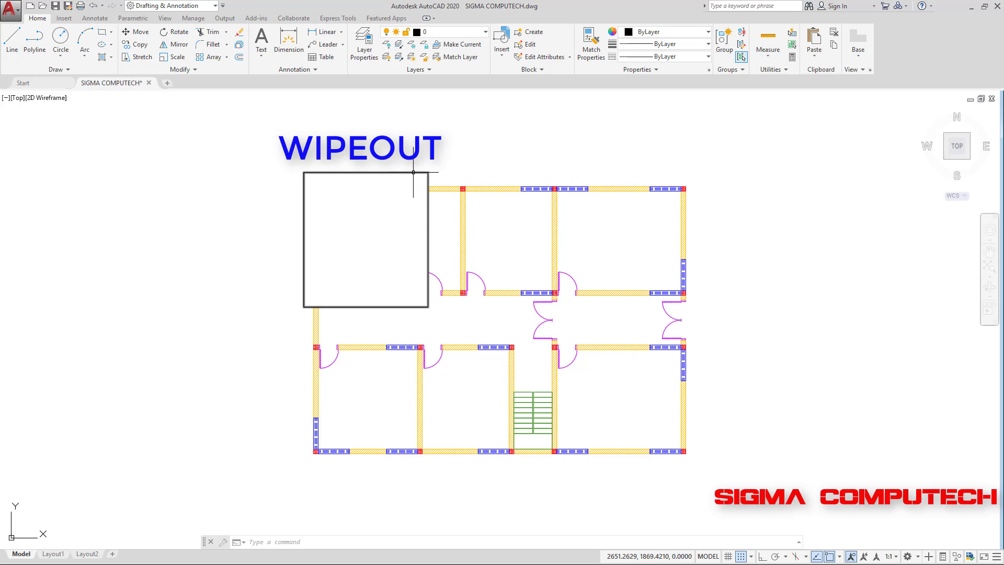
Set the WIPEOUT Frames option to OFF so the top-left mask has no outline.
mouse_move(413, 172)
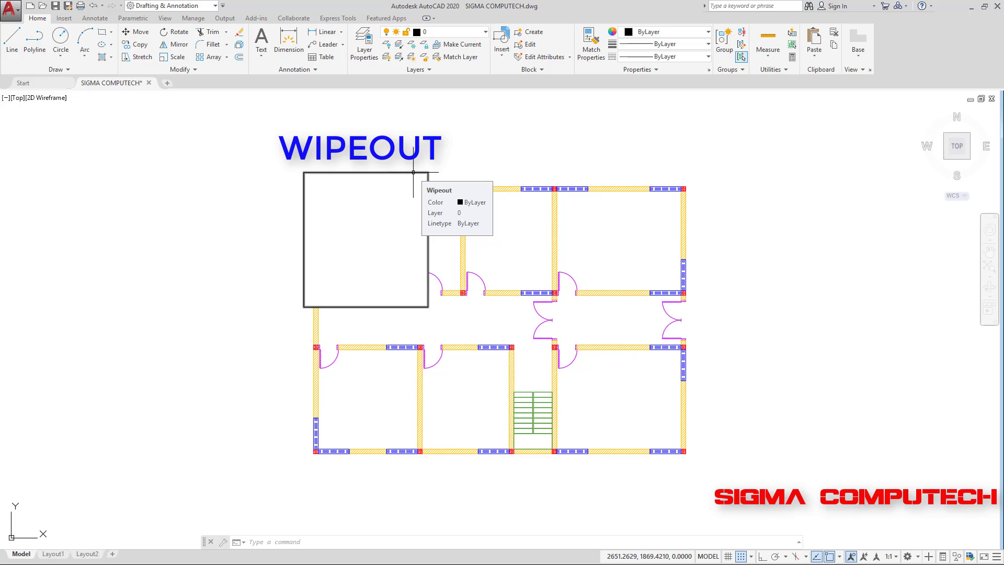
text(WIPEOU)
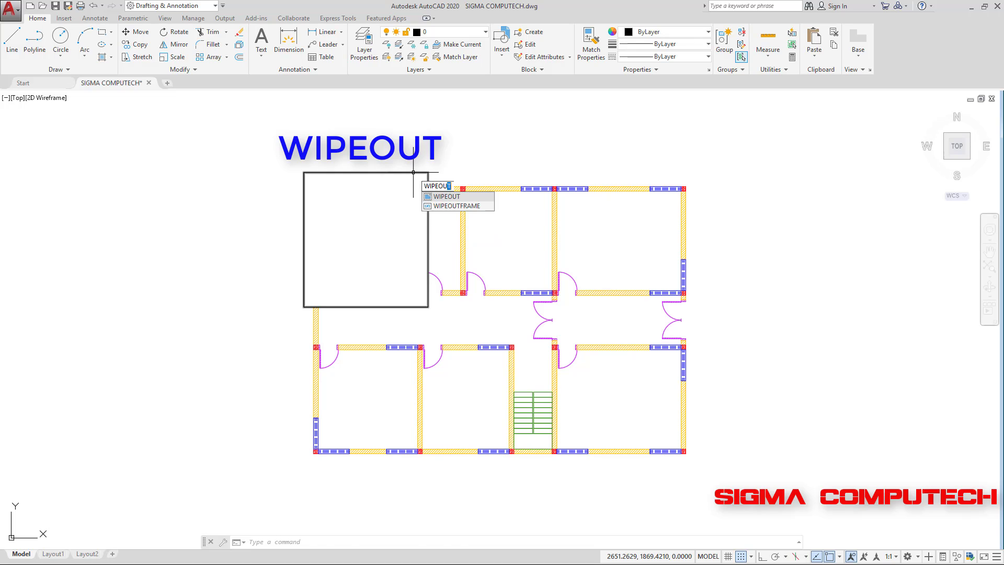
key(Return)
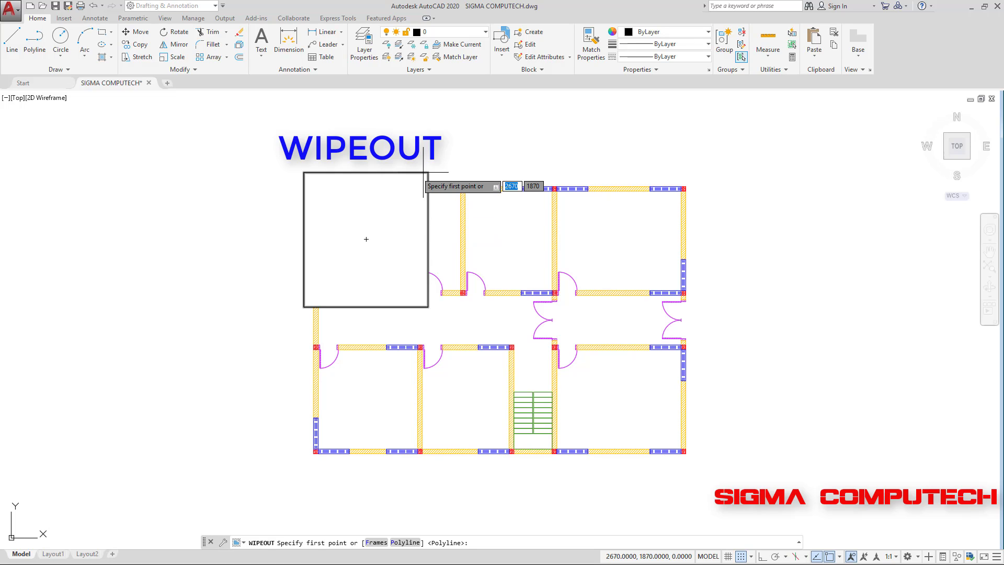
right_click(460, 162)
click(487, 216)
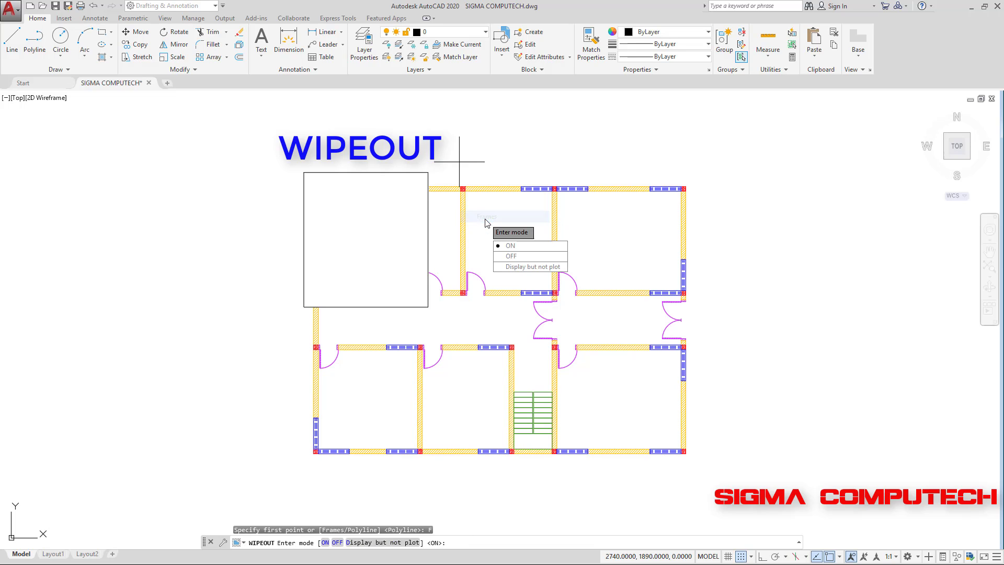
click(515, 257)
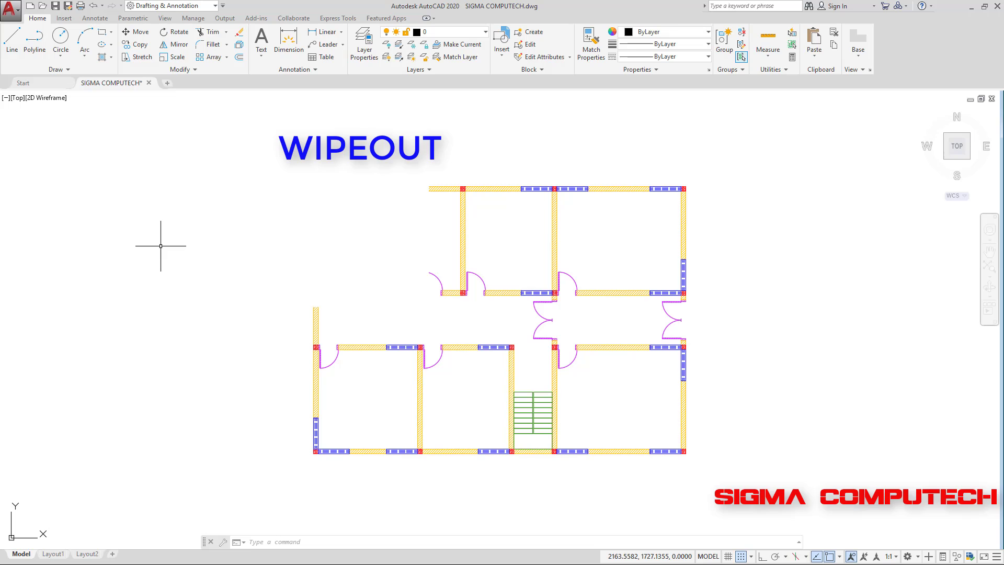
Window-select all 214 objects, including the plan and WIPEOUT title, and delete them.
click(794, 512)
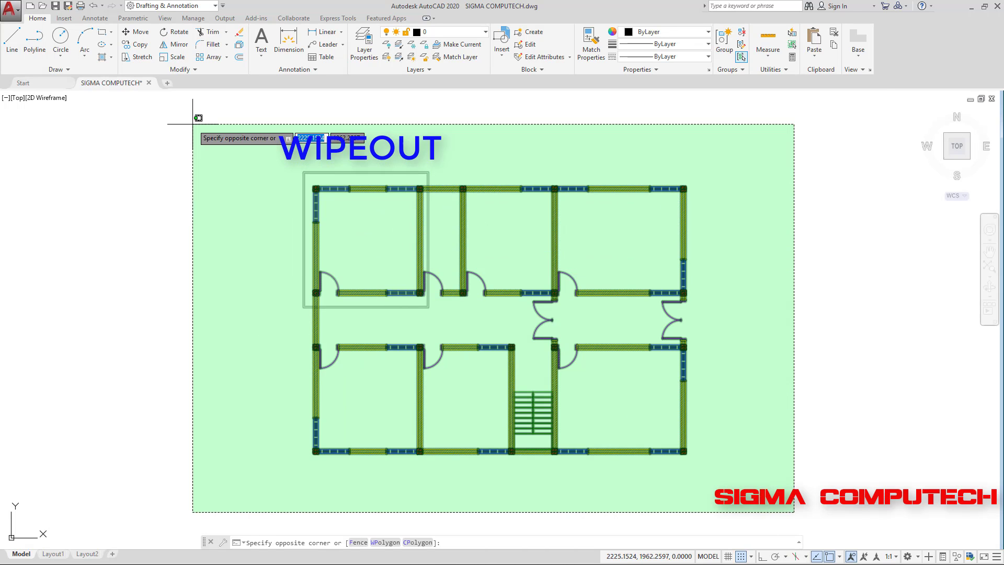
click(193, 115)
key(Delete)
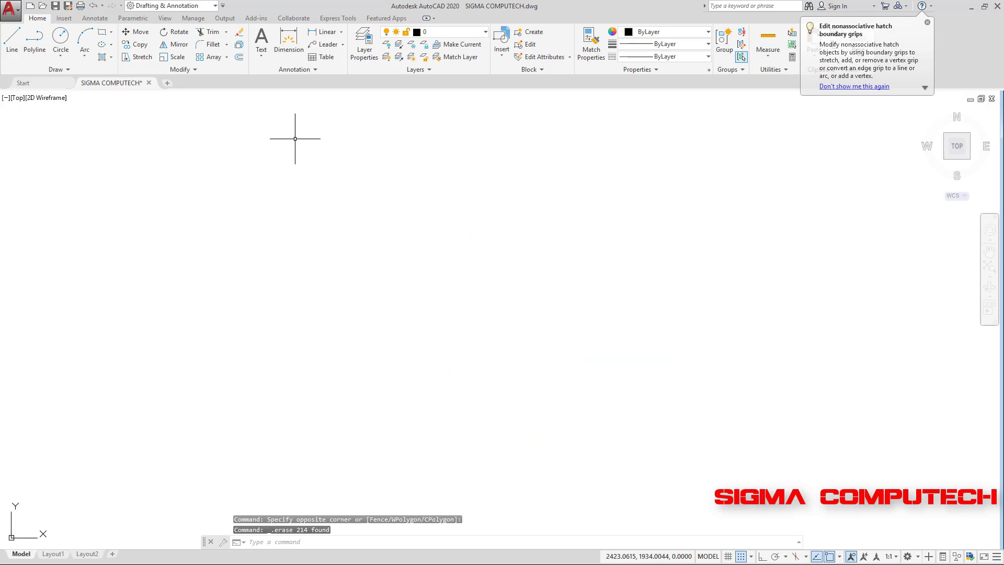